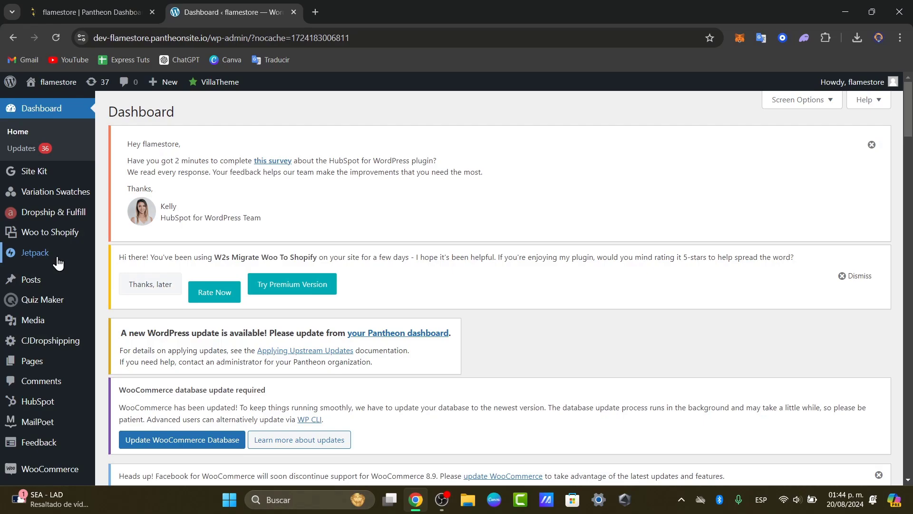
- Open the list of all 13 flamestore pages and tick every one
mouse_move(56, 212)
scroll(57, 213, "down", 3)
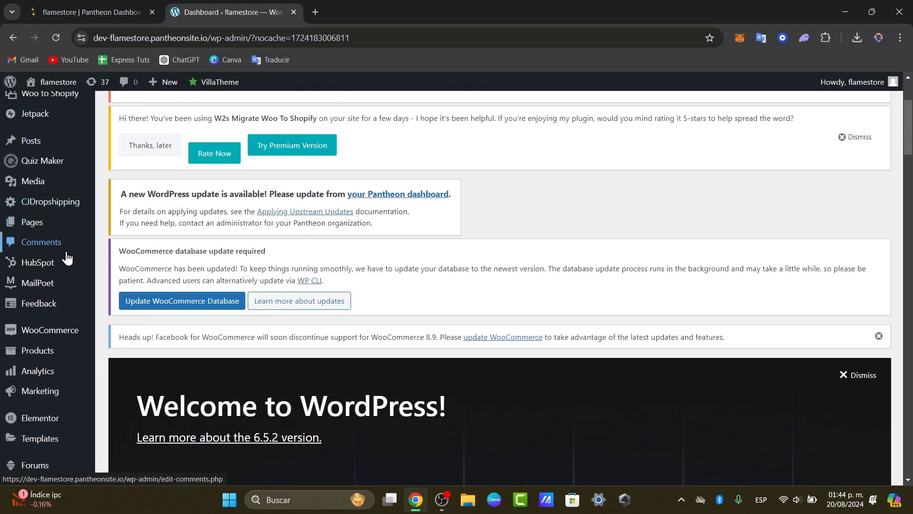
mouse_move(59, 229)
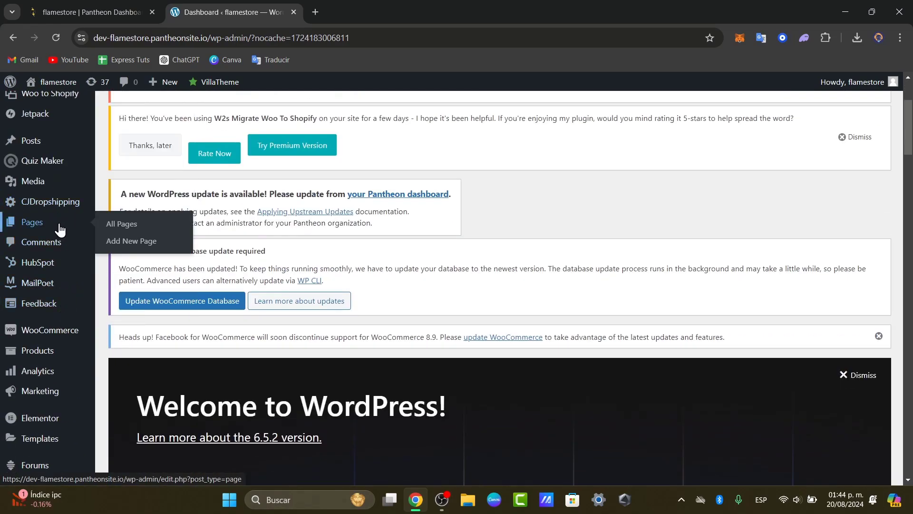
left_click(116, 225)
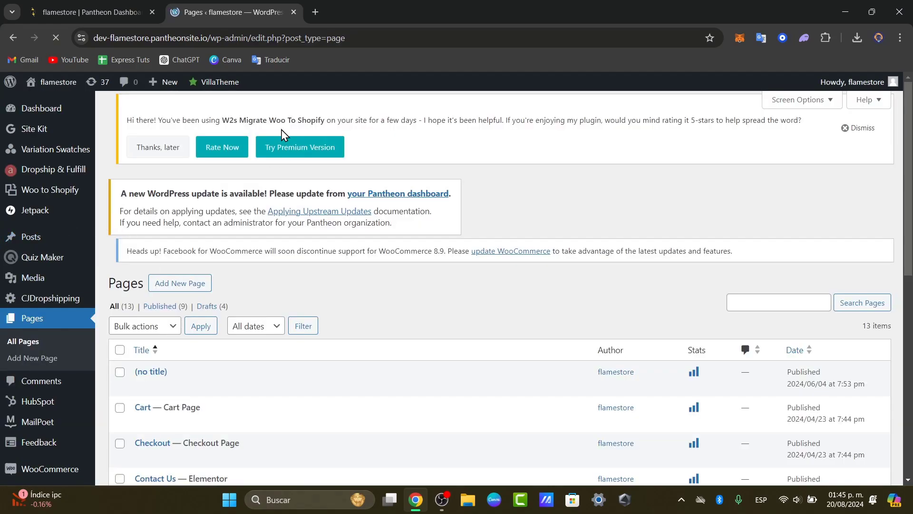
scroll(460, 372, "down", 3)
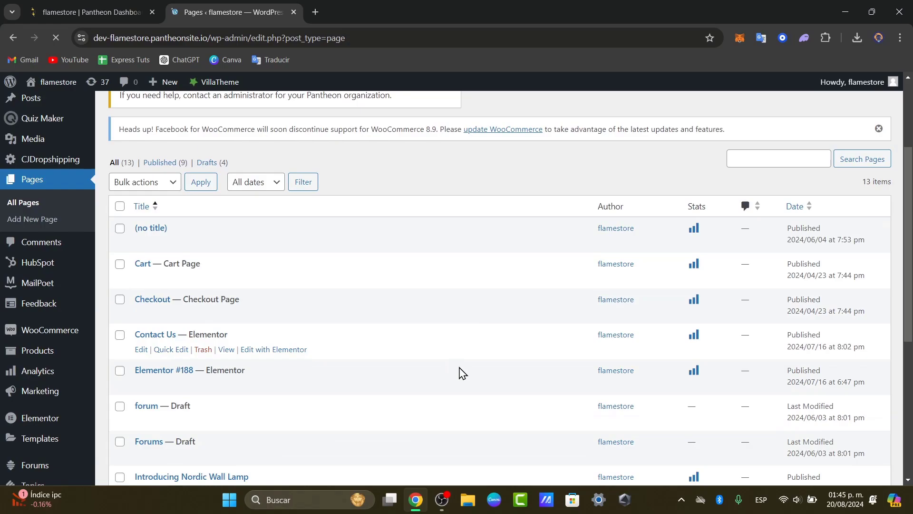
scroll(476, 368, "down", 5)
scroll(179, 250, "up", 9)
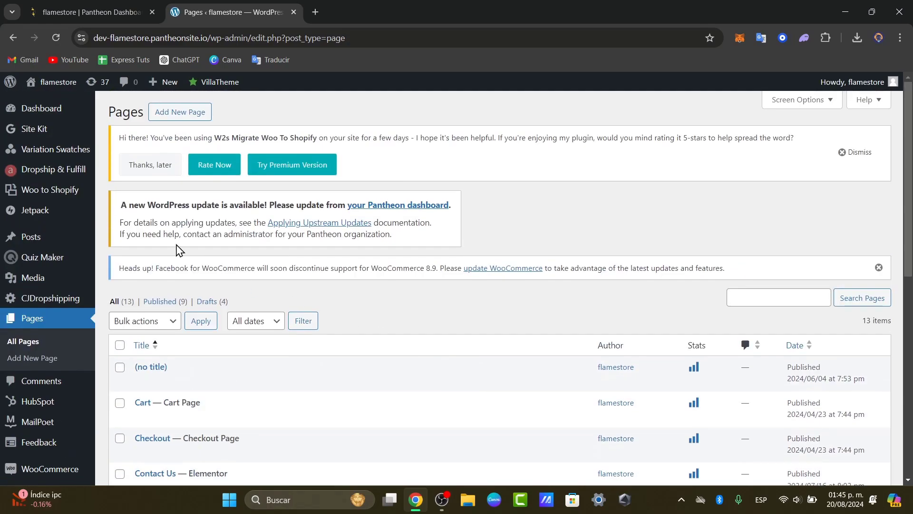
left_click(120, 345)
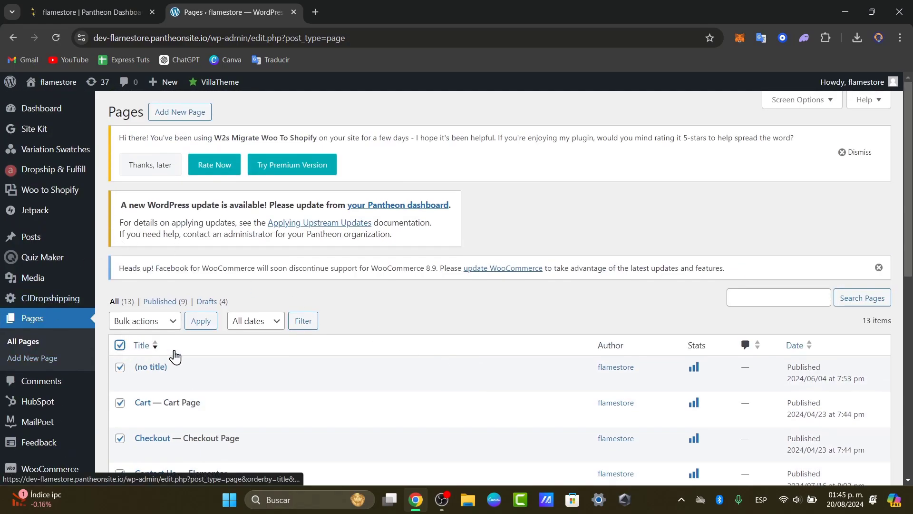
scroll(176, 357, "down", 3)
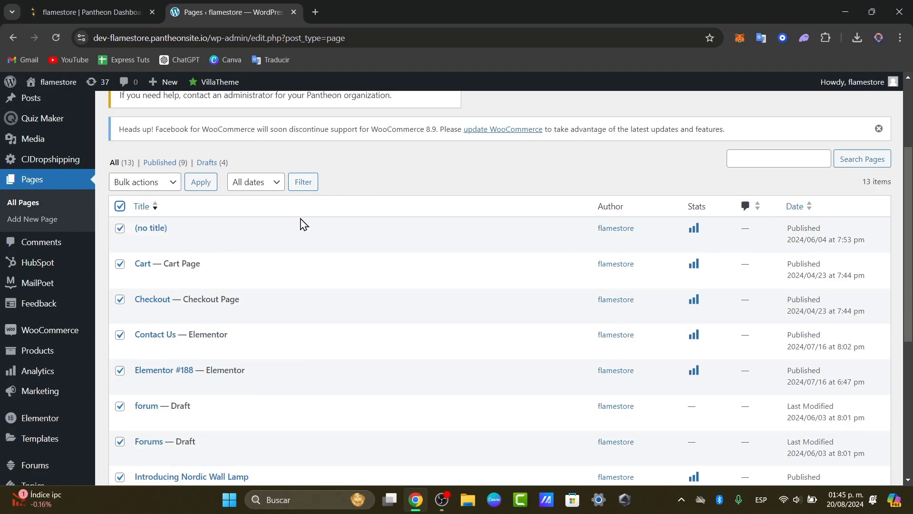
scroll(304, 223, "down", 6)
mouse_move(320, 385)
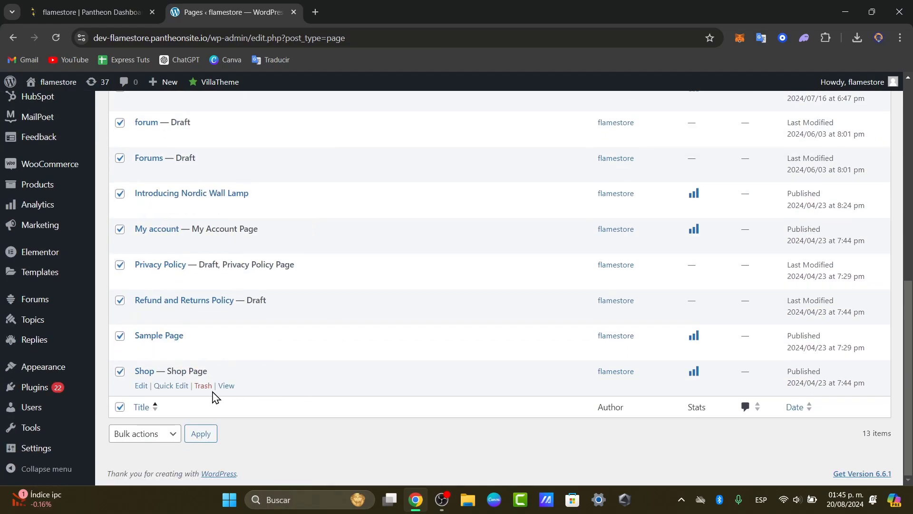
scroll(585, 354, "up", 10)
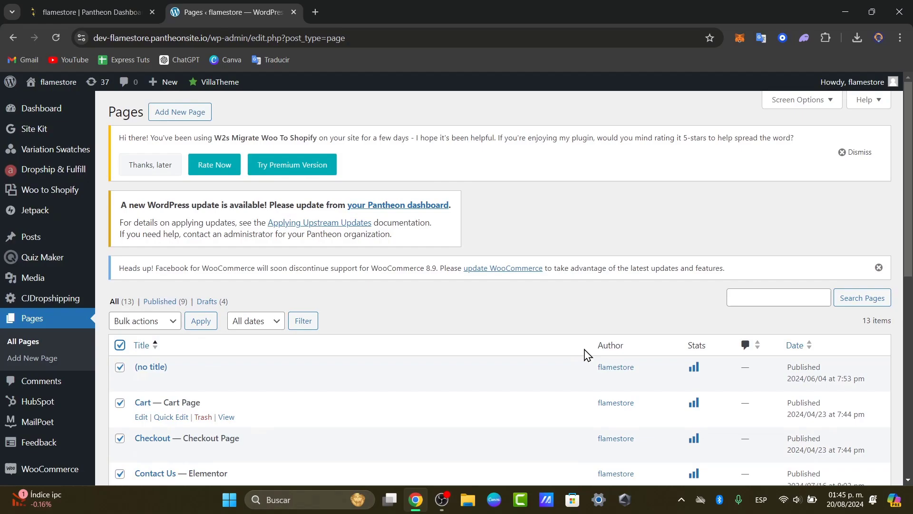
- Start a new page and convert its architecture image into a gallery
left_click(209, 115)
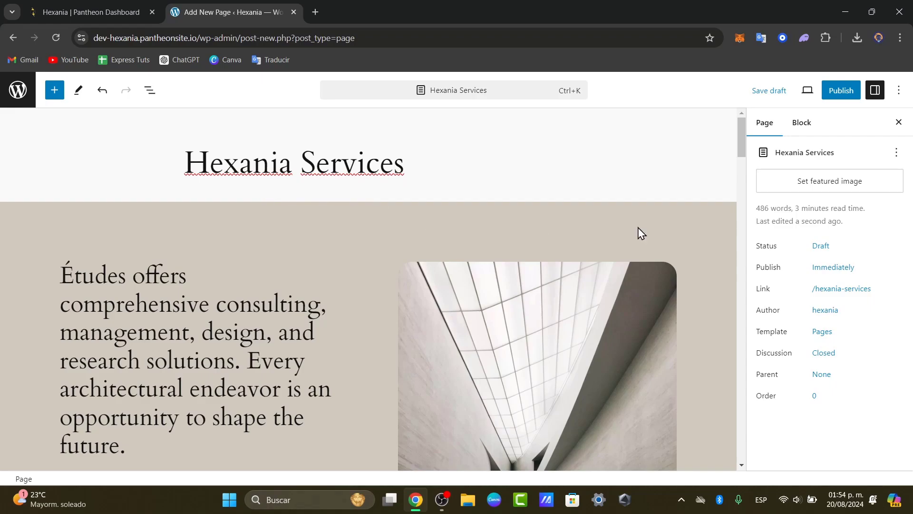
scroll(433, 244, "down", 3)
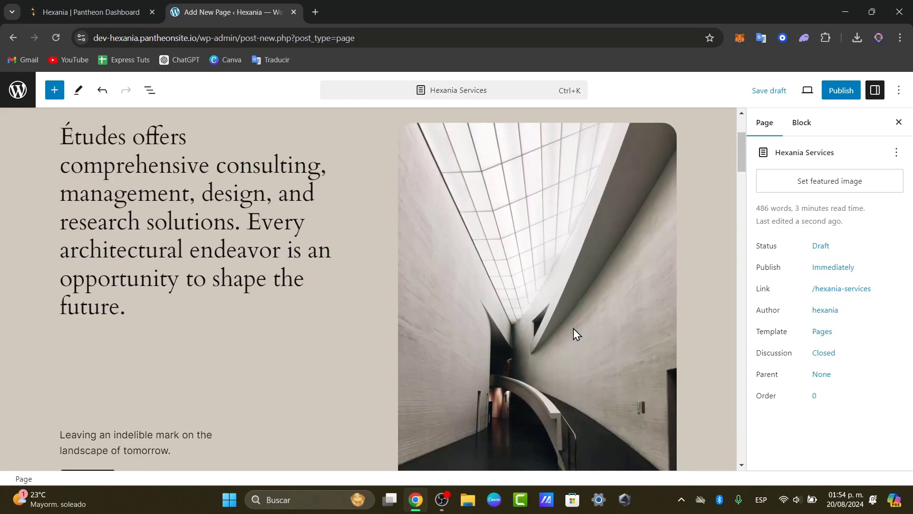
scroll(456, 244, "down", 3)
left_click(446, 240)
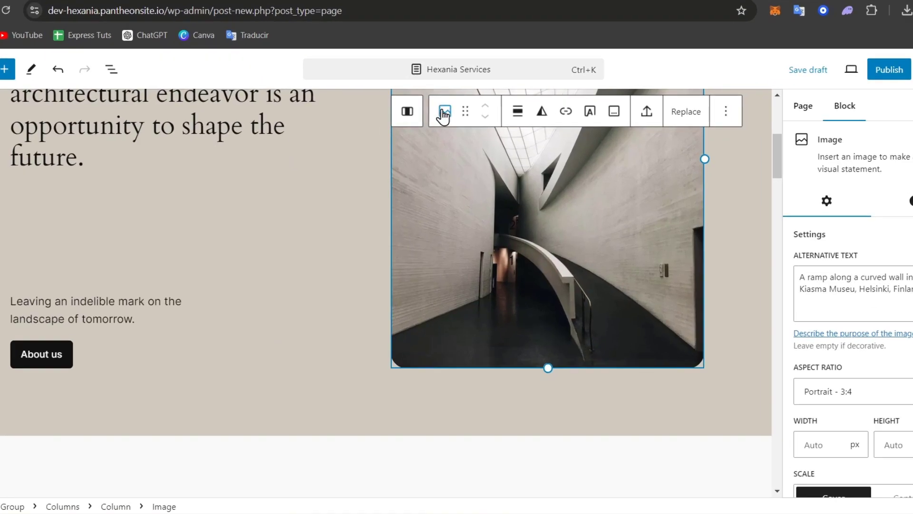
left_click(446, 127)
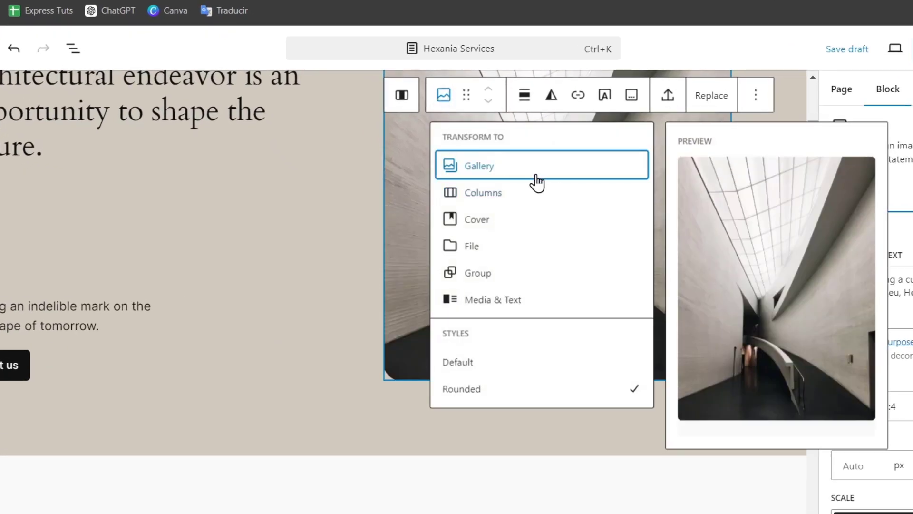
left_click(537, 182)
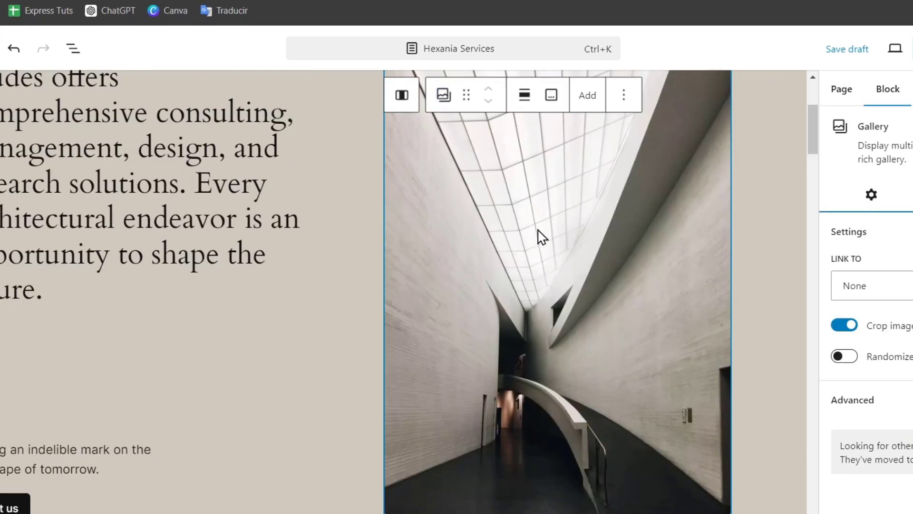
- Select the gallery's group and save the Hexania Services page as a draft
left_click(784, 323)
scroll(786, 324, "up", 3)
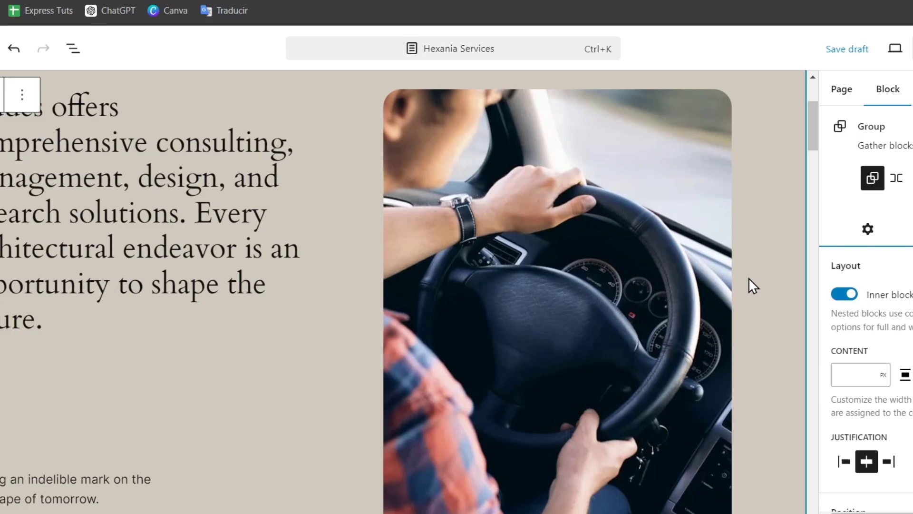
left_click(845, 51)
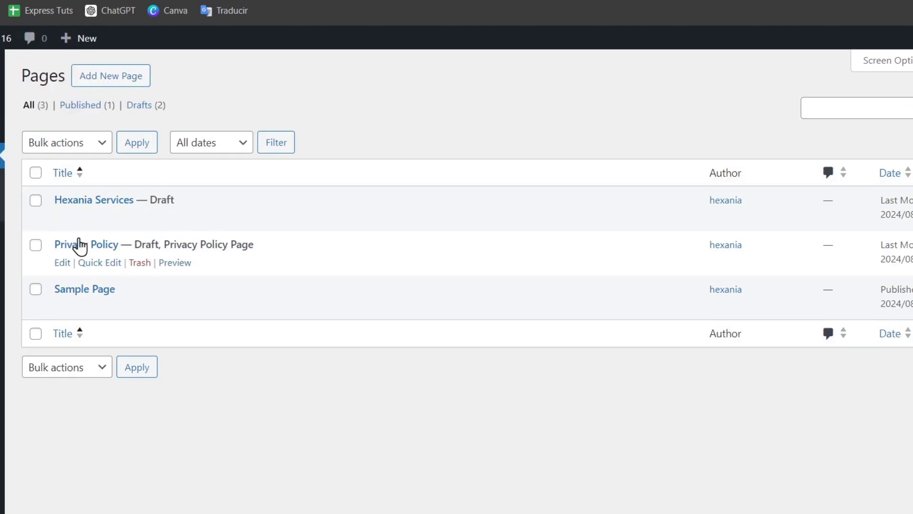
- Search the plugin directory for 'book' on the Add Plugins page
mouse_move(9, 290)
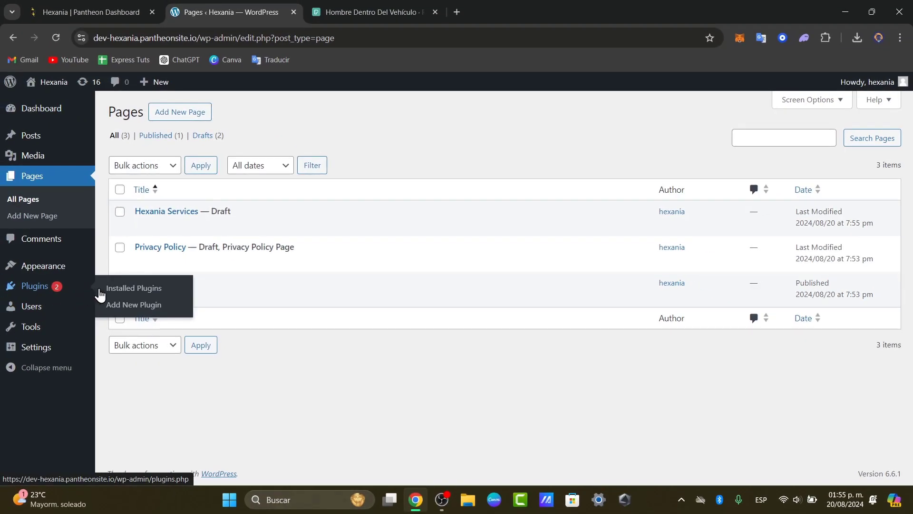
left_click(147, 305)
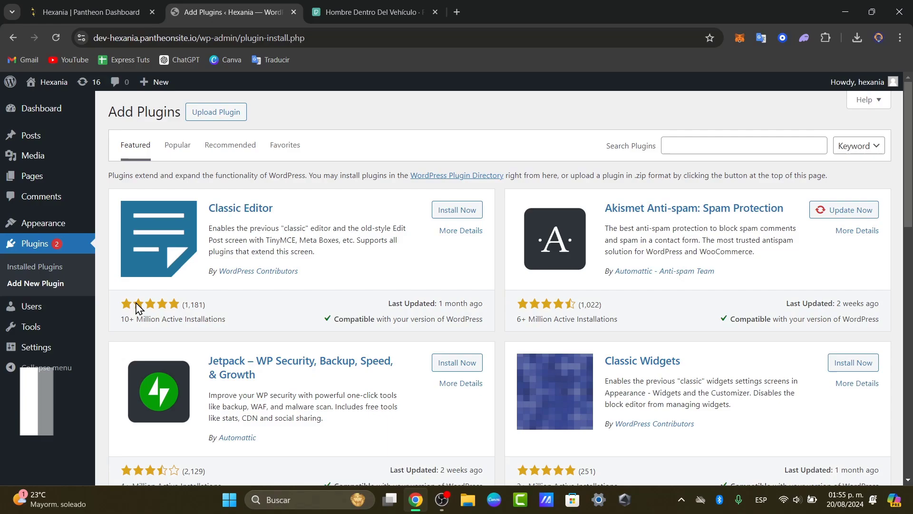
left_click(758, 143)
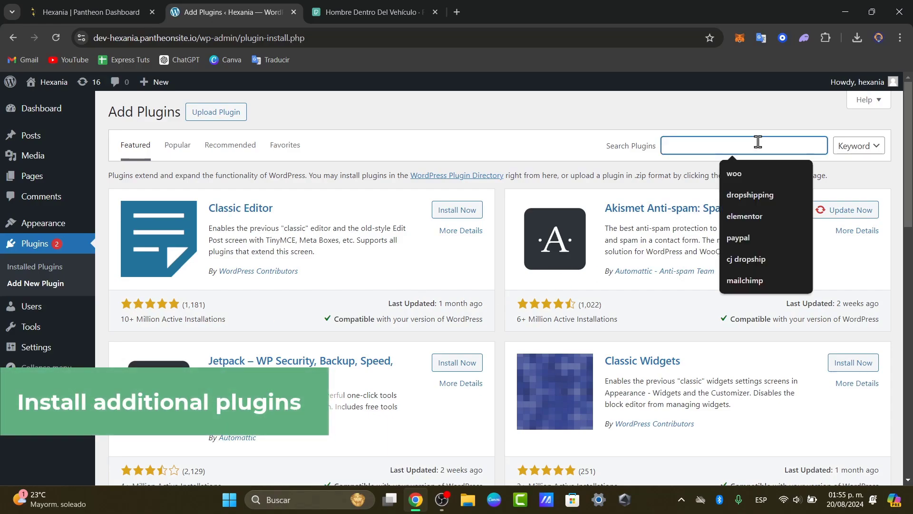
type("bookly")
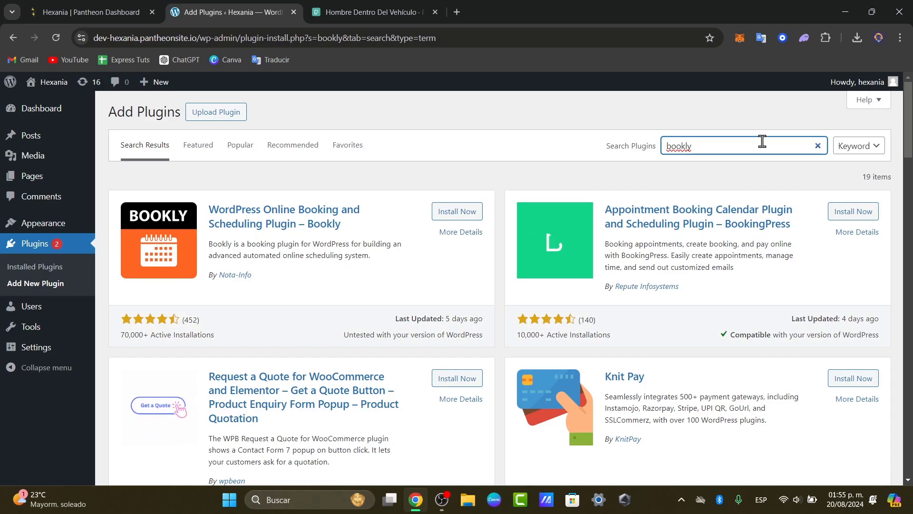
- Replace the plugin search with 'wp taxi' and look through the results
key("ctrl+a")
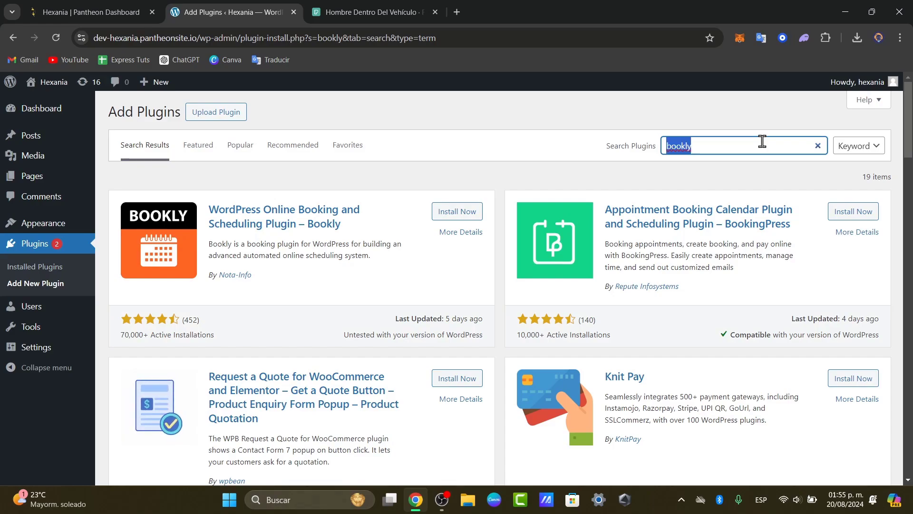
type("wp ta")
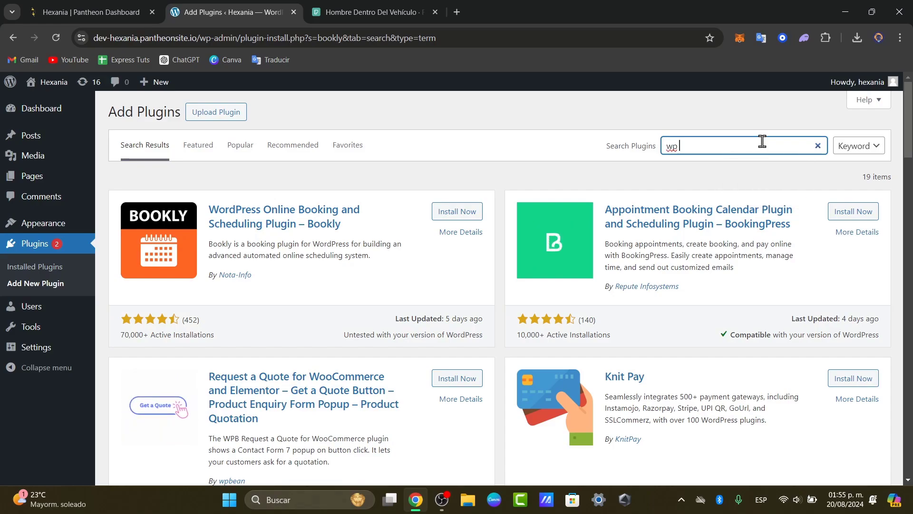
type("xi")
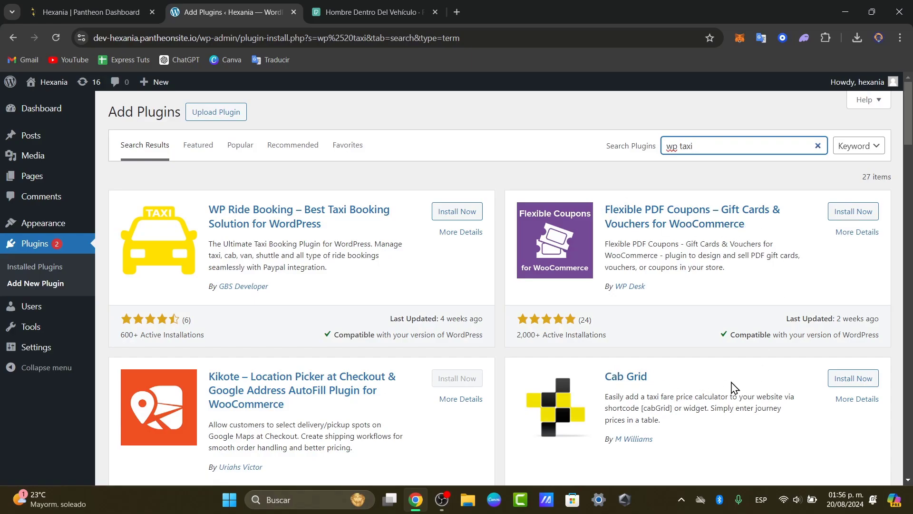
scroll(625, 392, "down", 3)
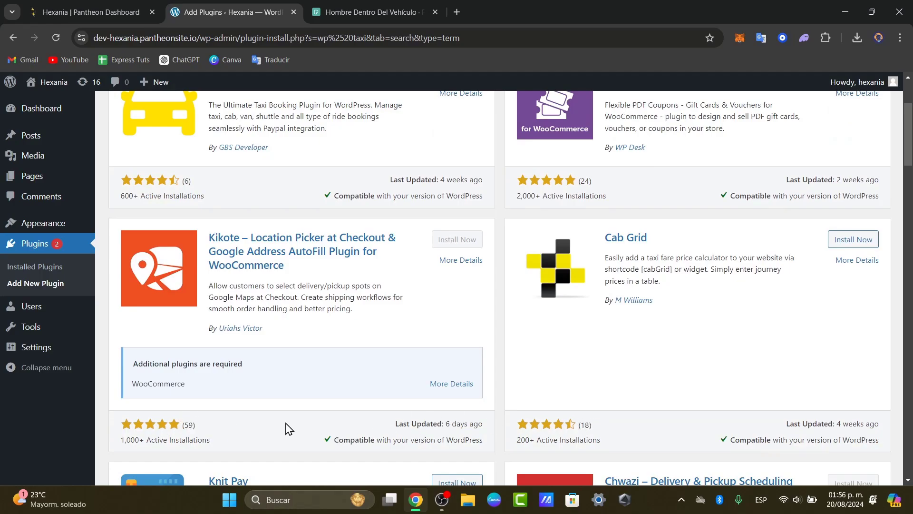
scroll(381, 429, "down", 3)
scroll(380, 429, "down", 4)
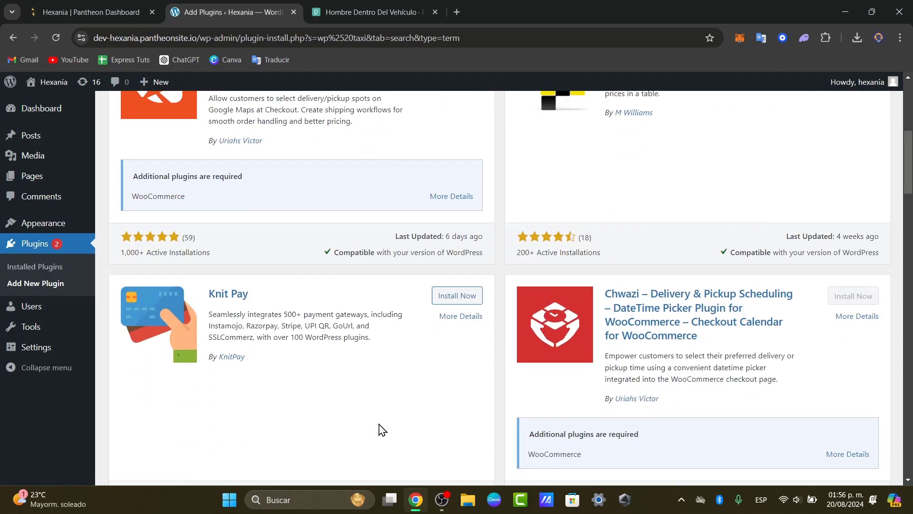
scroll(381, 429, "up", 7)
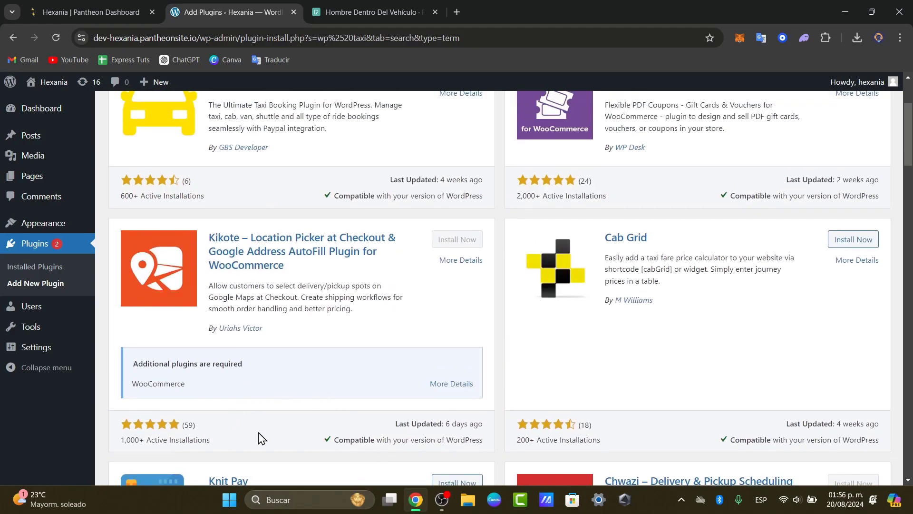
scroll(261, 437, "up", 3)
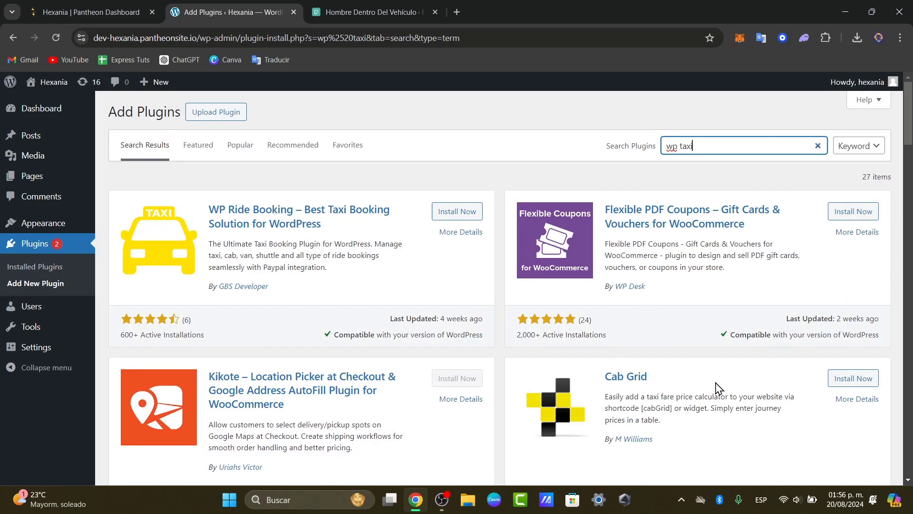
scroll(718, 388, "down", 3)
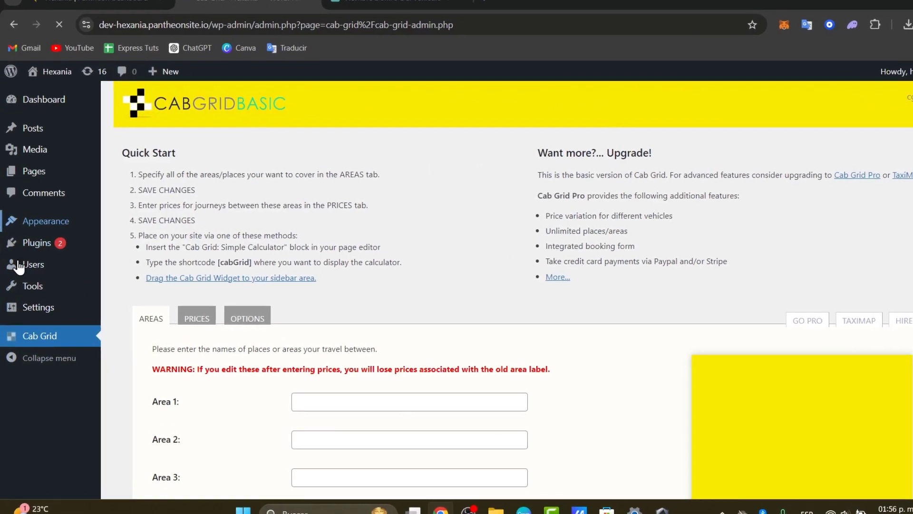
- Review the Cab Grid area name fields and the journey prices tab
scroll(614, 264, "down", 3)
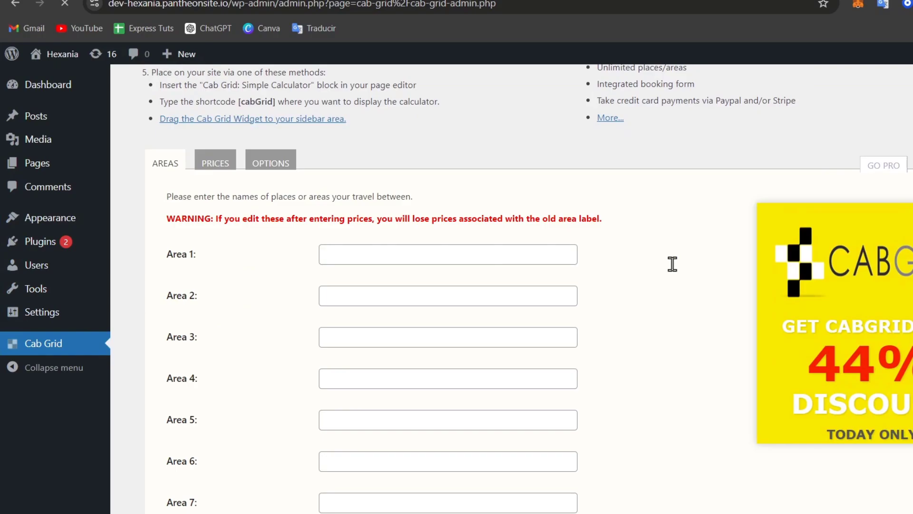
scroll(672, 264, "down", 3)
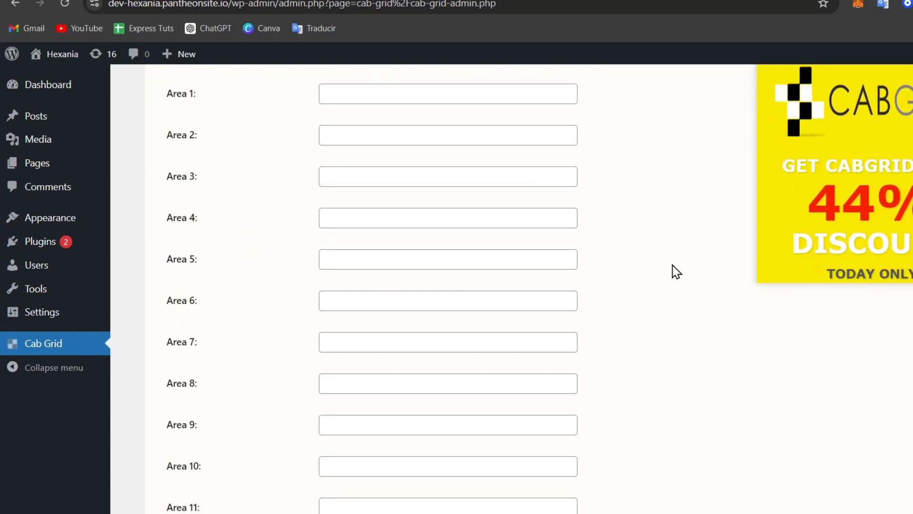
scroll(673, 264, "down", 9)
scroll(672, 268, "up", 12)
scroll(673, 268, "down", 3)
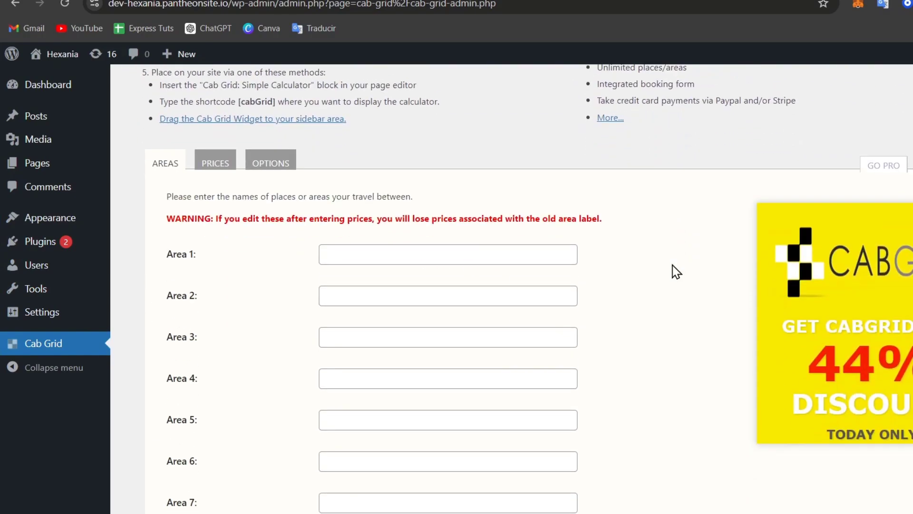
left_click(333, 252)
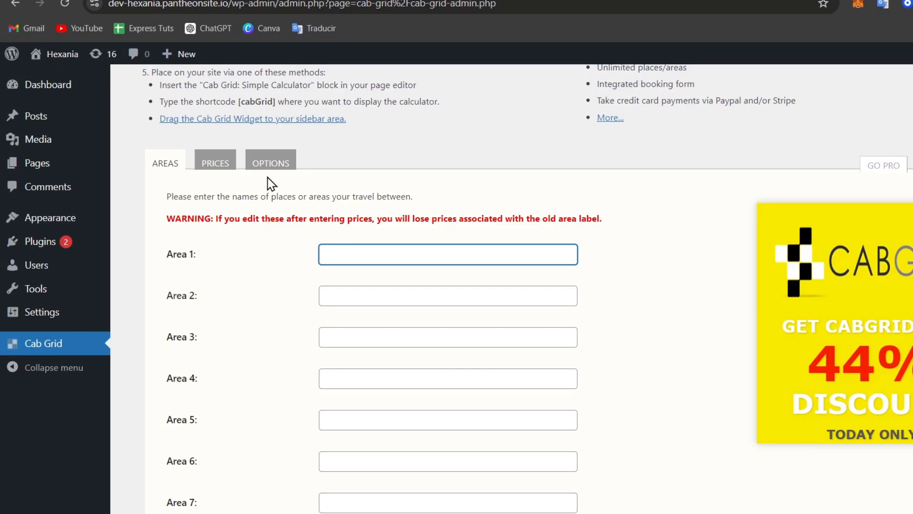
left_click(234, 167)
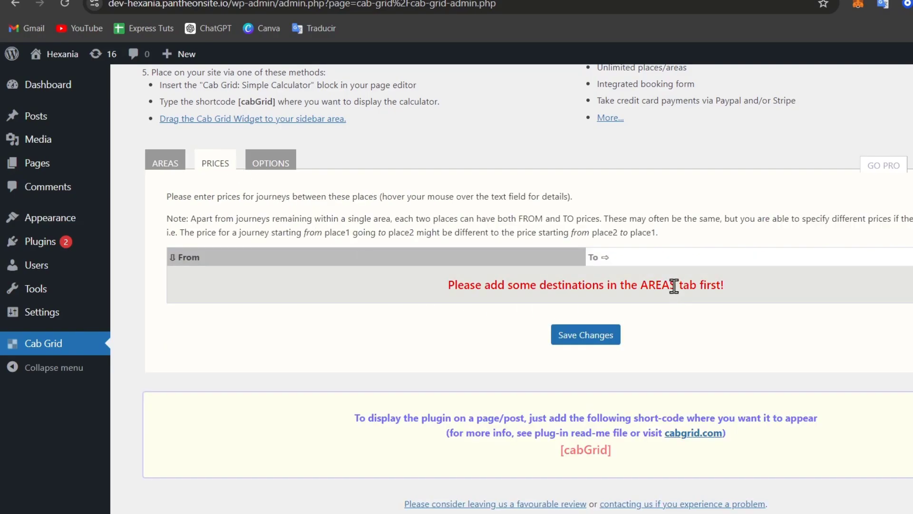
- In Cab Grid options, check the currency symbol, custom CSS and price message fields
left_click(265, 165)
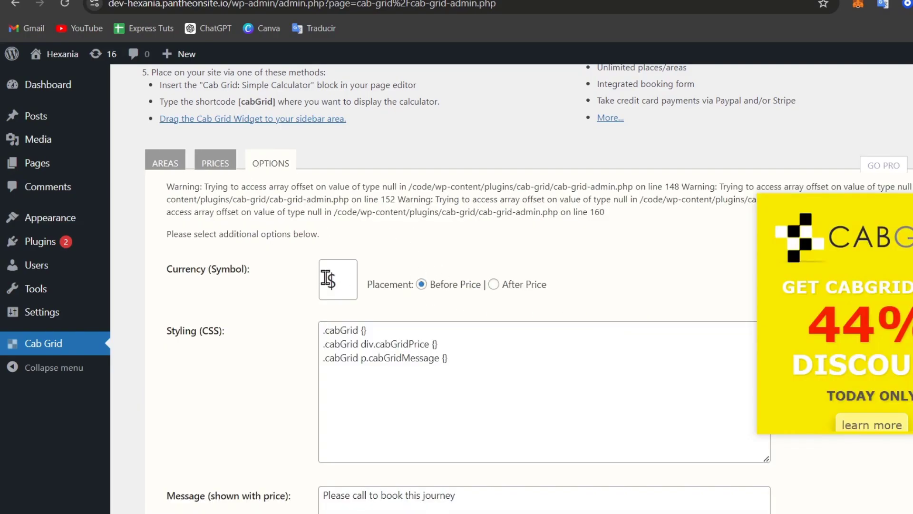
left_click(348, 277)
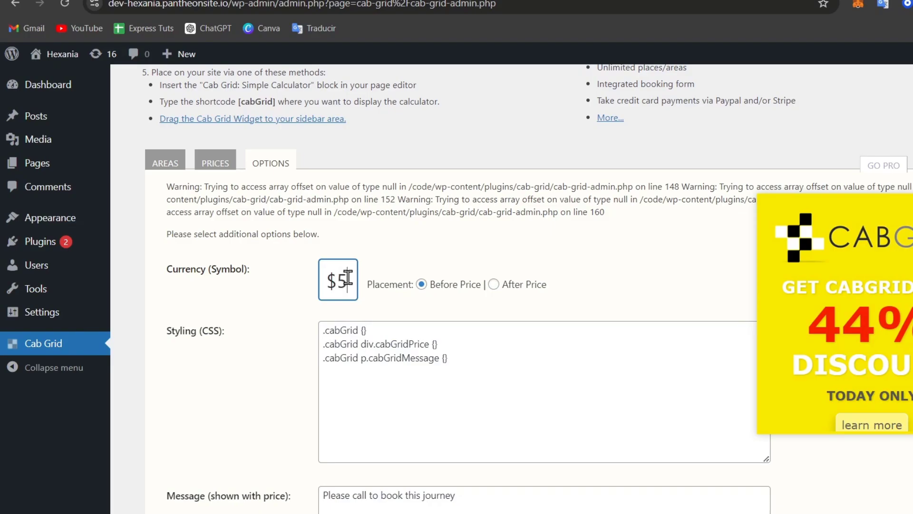
left_click(425, 338)
scroll(429, 349, "down", 3)
left_click(431, 360)
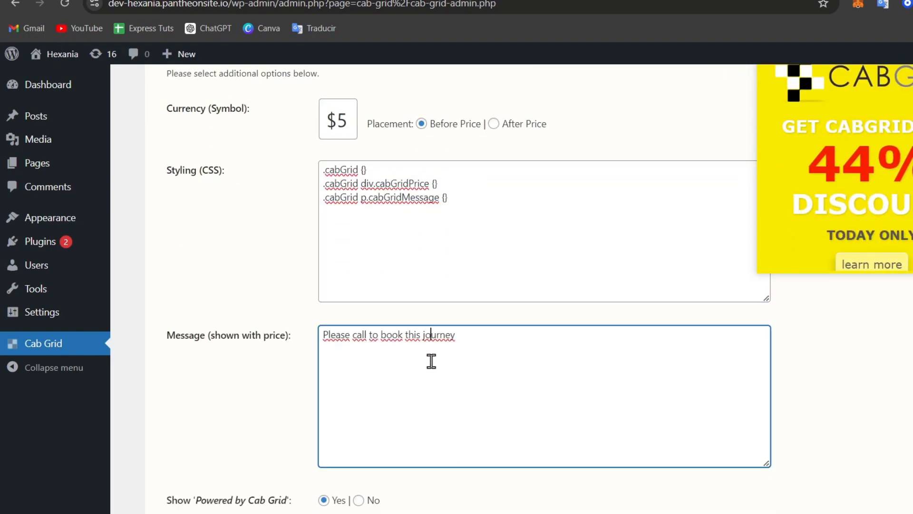
scroll(431, 360, "down", 3)
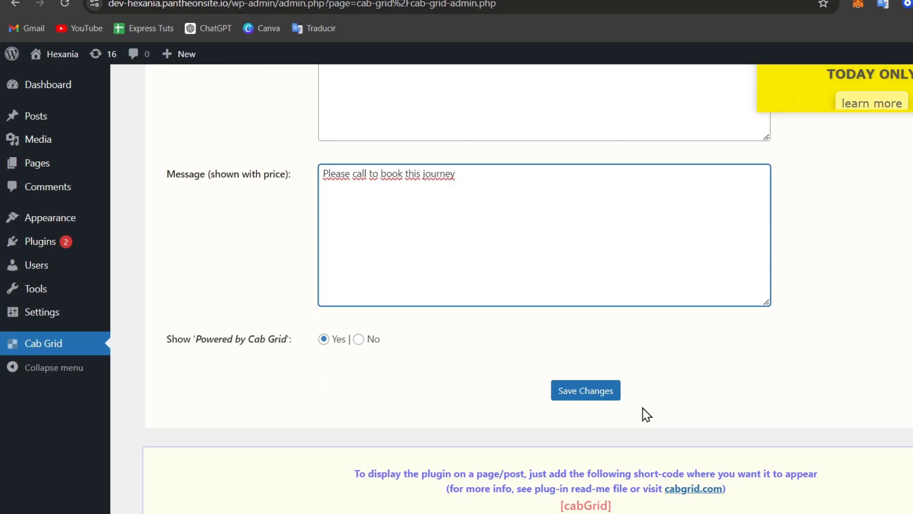
- Save the Cab Grid settings, then revisit prices and return to options
left_click(608, 397)
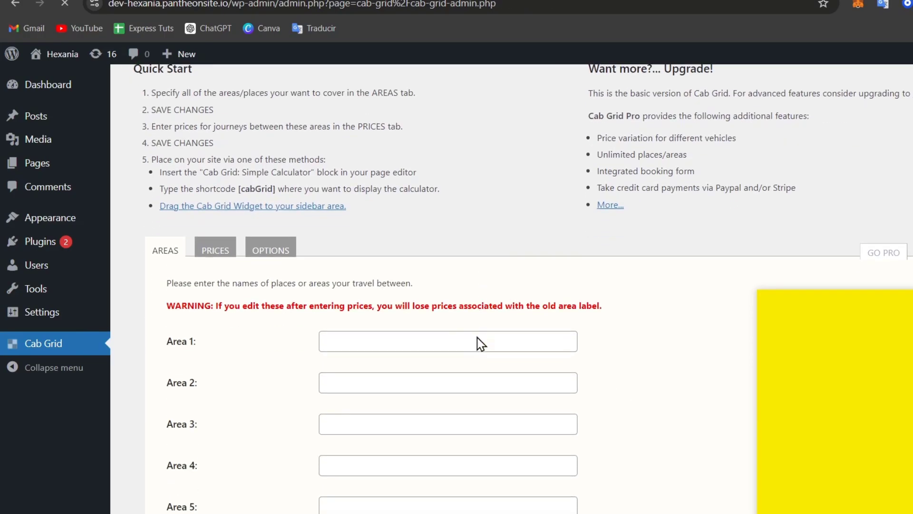
scroll(481, 343, "down", 1)
left_click(234, 199)
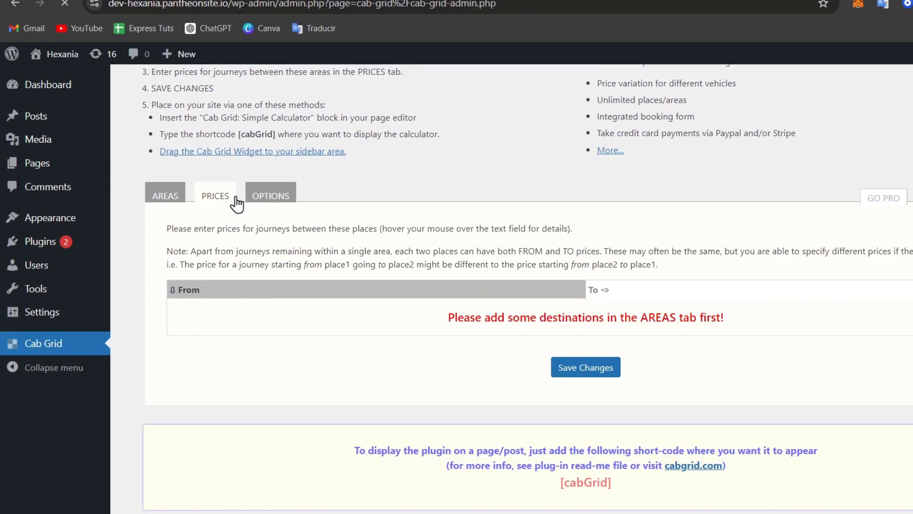
left_click(265, 194)
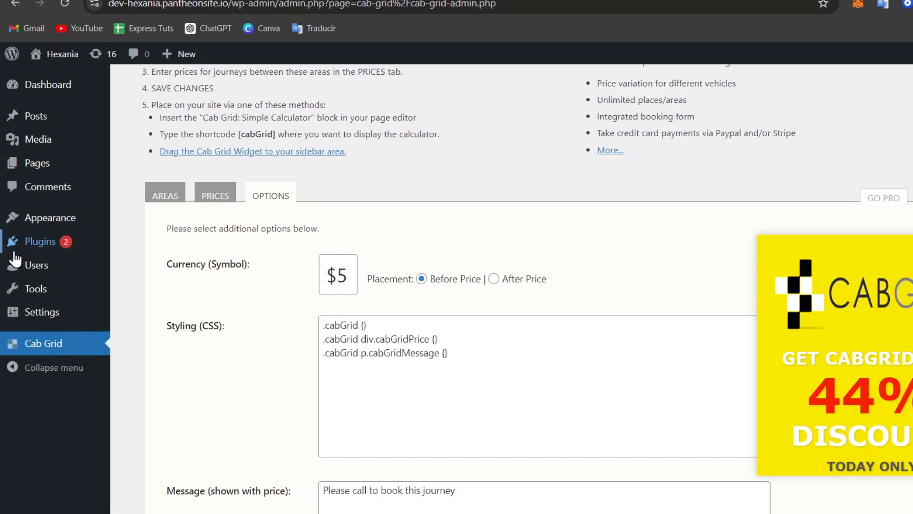
- Go to the Installed Plugins list showing Cab Grid active
left_click(38, 245)
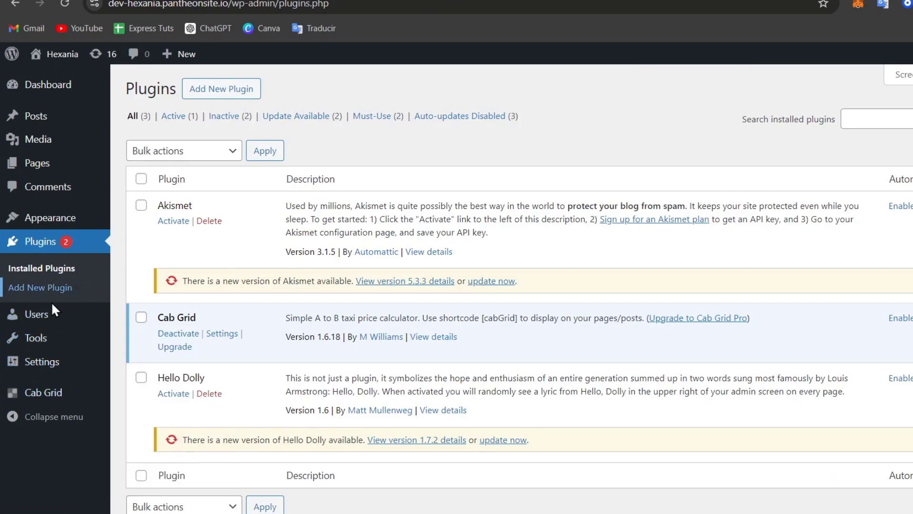
- Search Add Plugins for 'bookly' and install the Bookly booking plugin
left_click(43, 289)
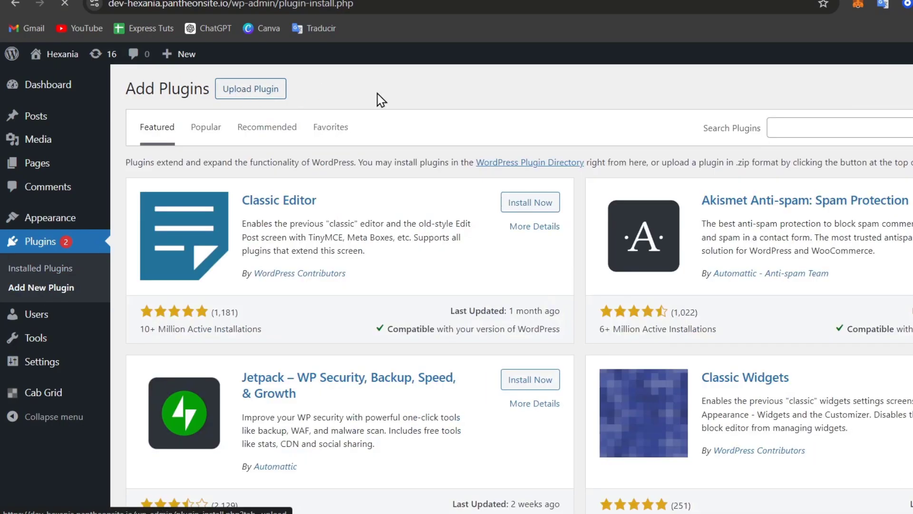
left_click(839, 134)
type("booking")
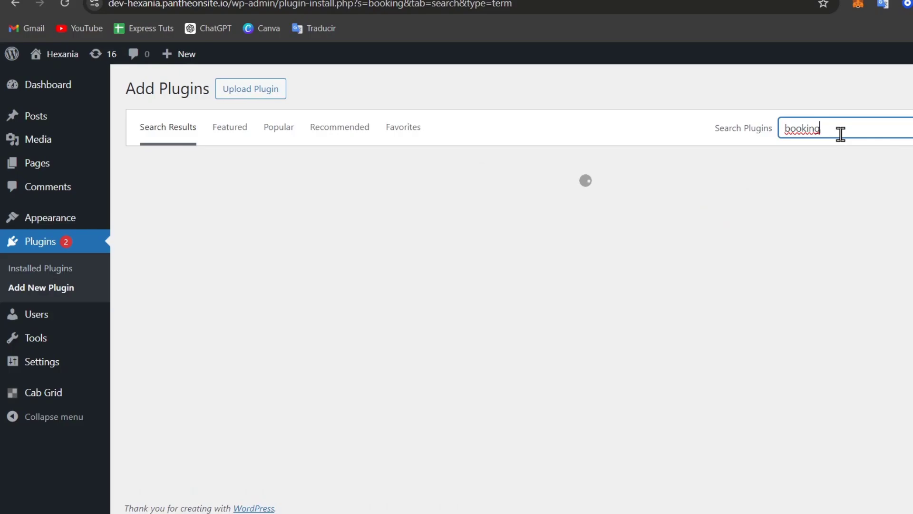
key("ctrl+a")
type("bookl")
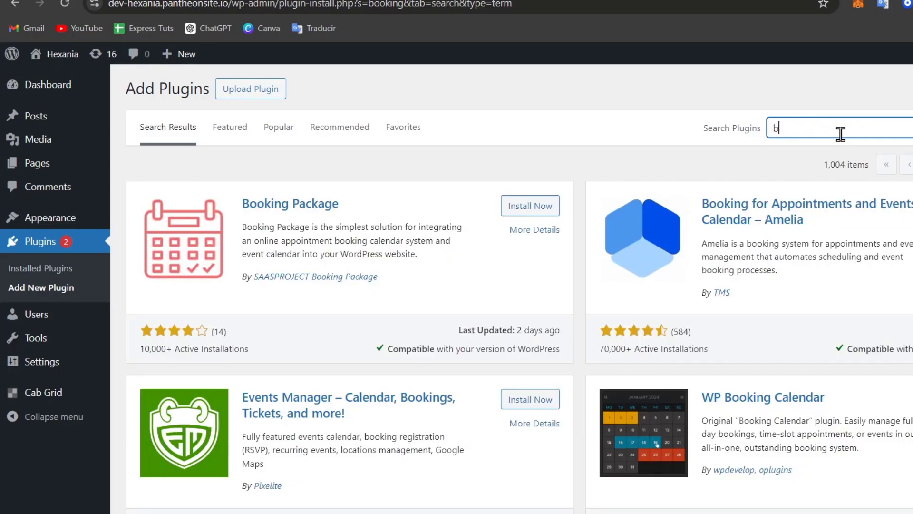
type("y")
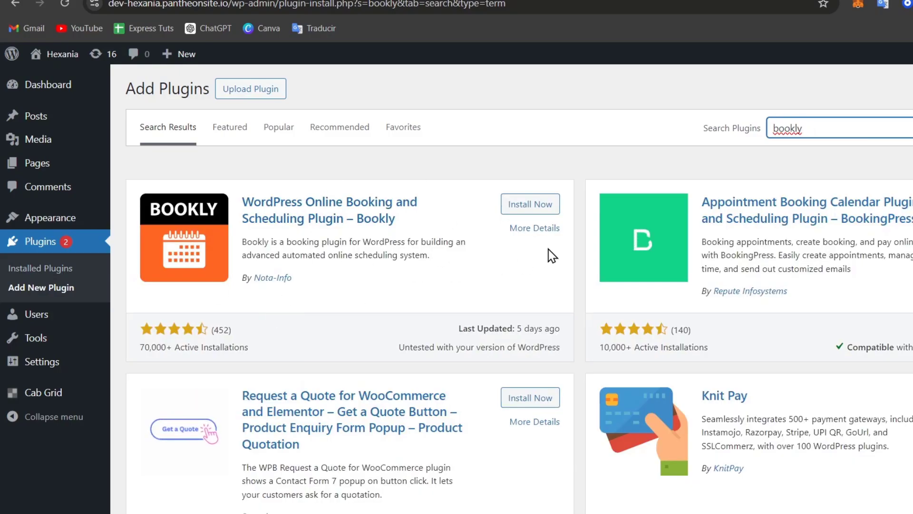
left_click(516, 211)
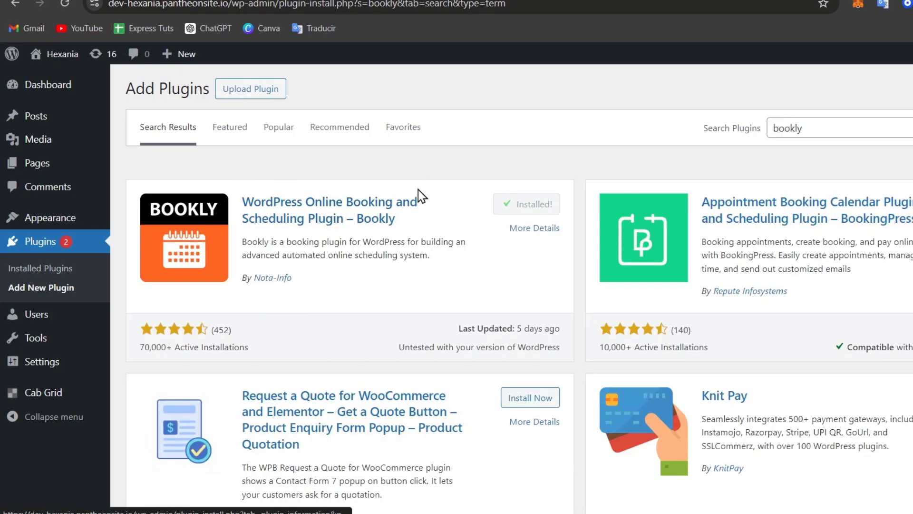
- Activate Bookly and complete its setup wizard with a 30-minute Service 1
left_click(534, 210)
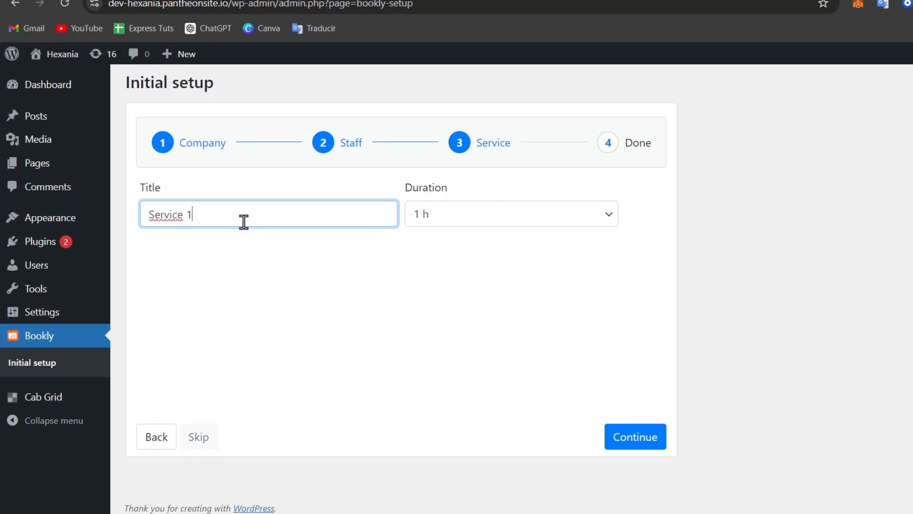
left_click(599, 218)
left_click(585, 252)
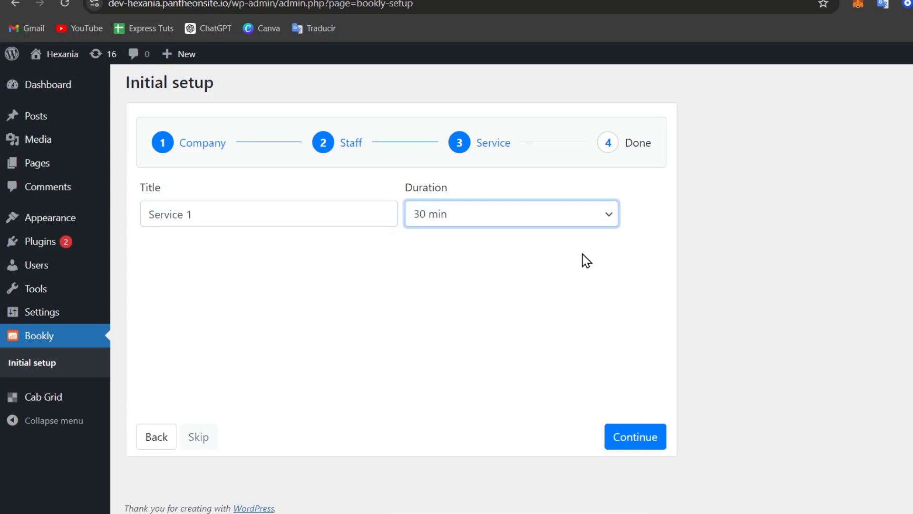
left_click(641, 424)
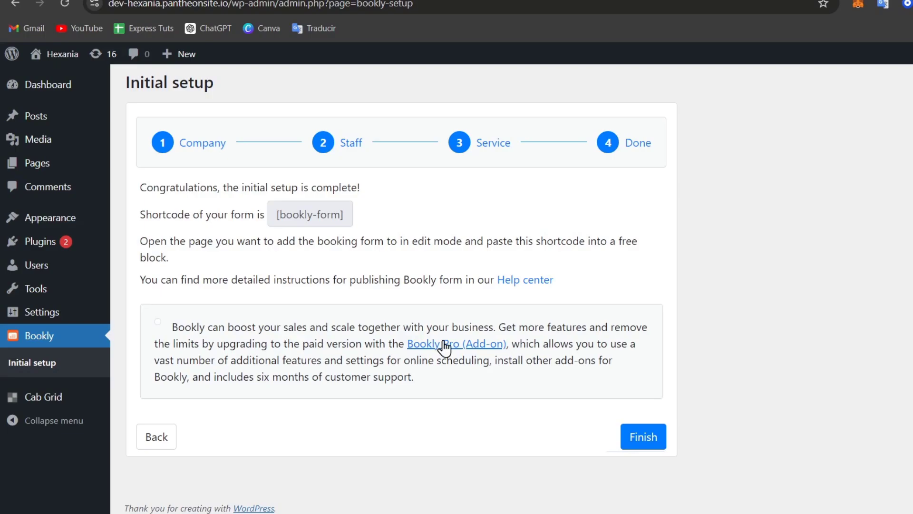
left_click(624, 447)
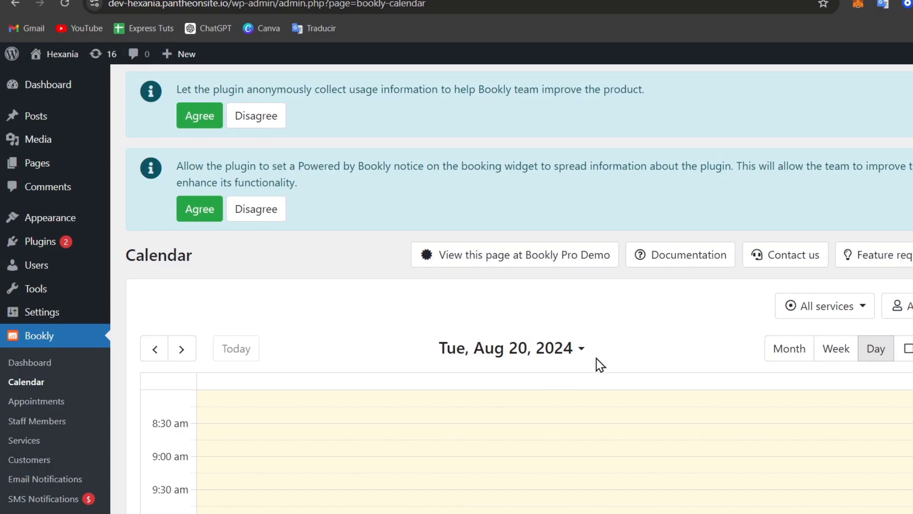
- Accept Bookly's usage-data and Powered by Bookly notices, then try week, month and day views
left_click(216, 121)
left_click(212, 138)
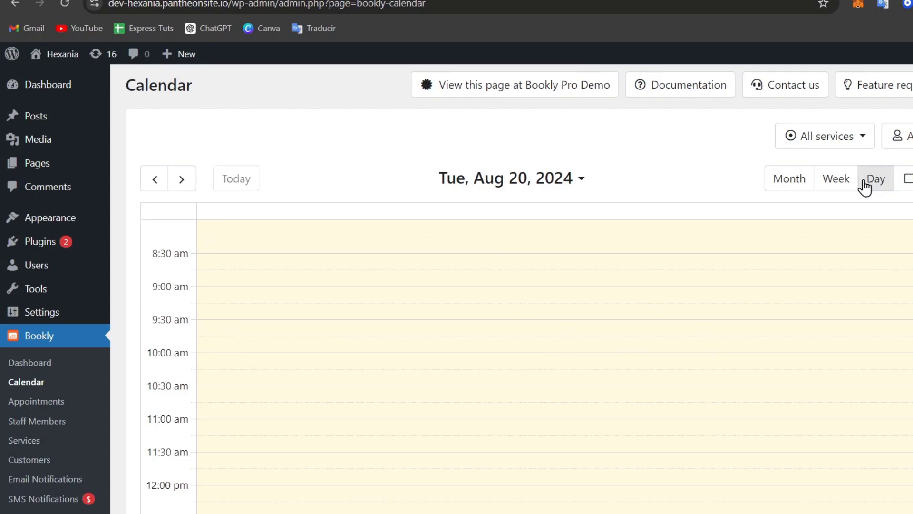
left_click(842, 188)
left_click(786, 185)
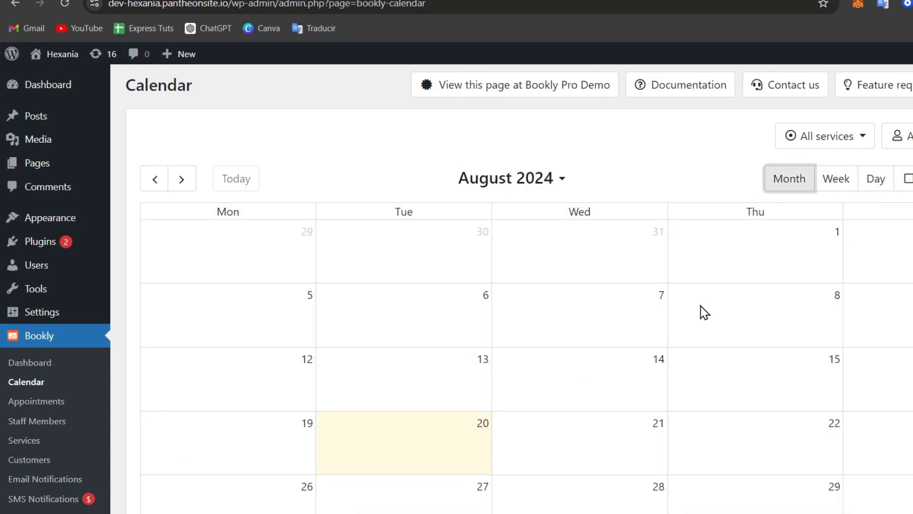
left_click(885, 186)
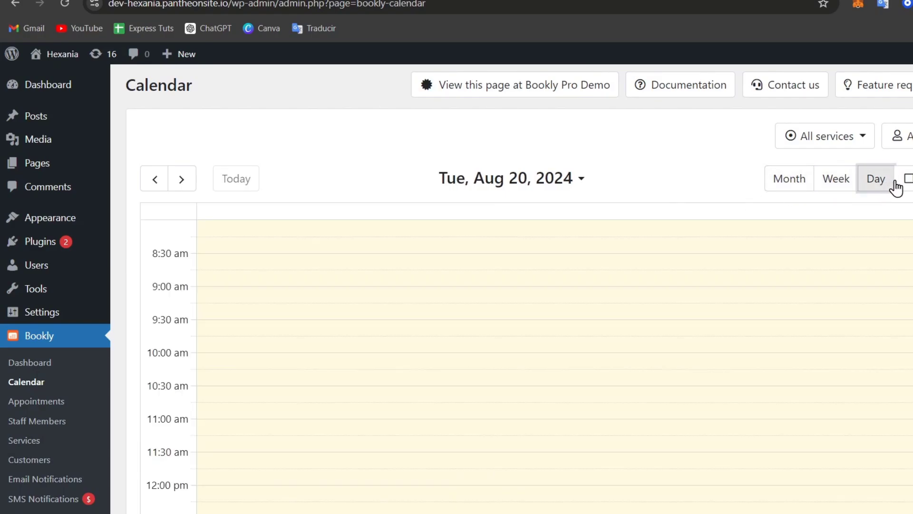
left_click(908, 183)
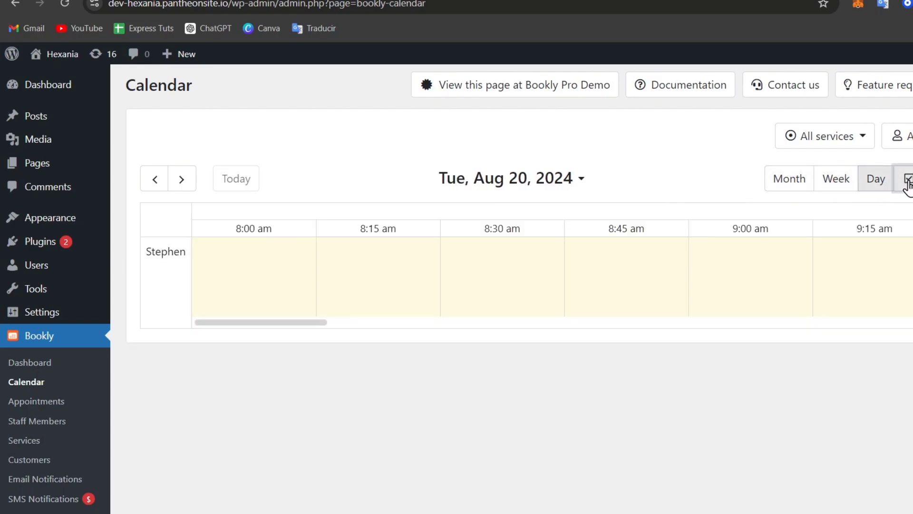
- Start a new 8:00 am appointment and close it without saving
left_click(278, 284)
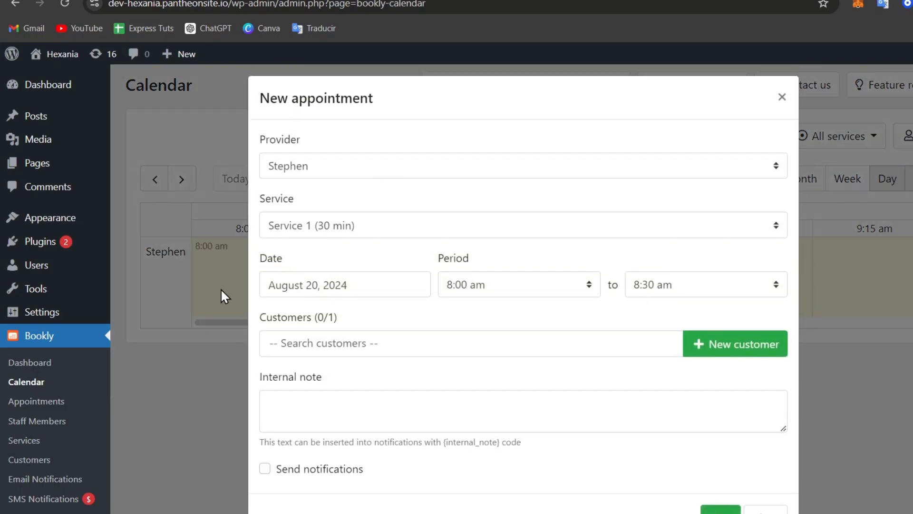
left_click(236, 298)
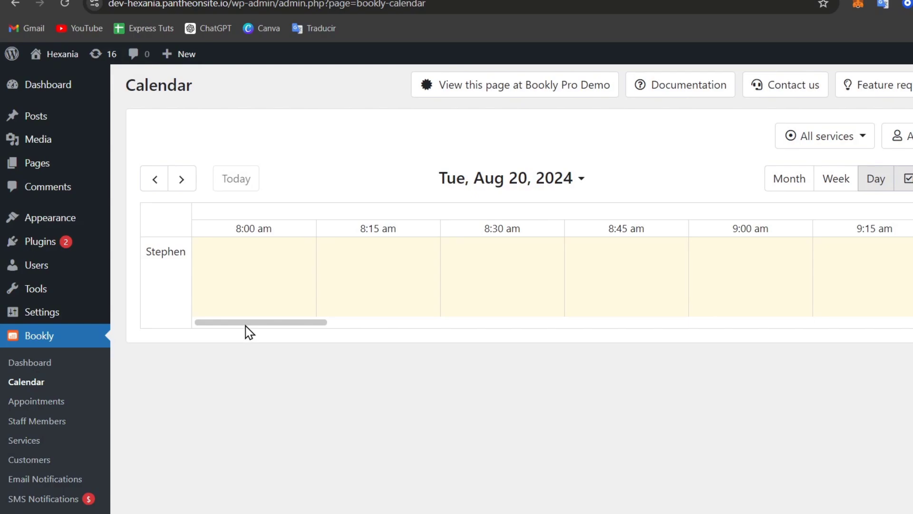
left_click_drag(244, 322, 280, 342)
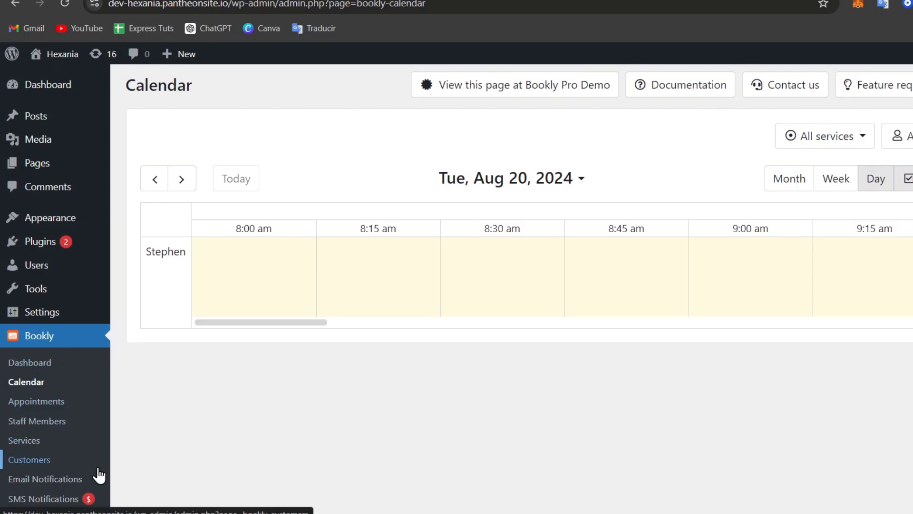
- Open Bookly's Payments page, empty for July 21 – August 20, 2024
scroll(61, 437, "down", 3)
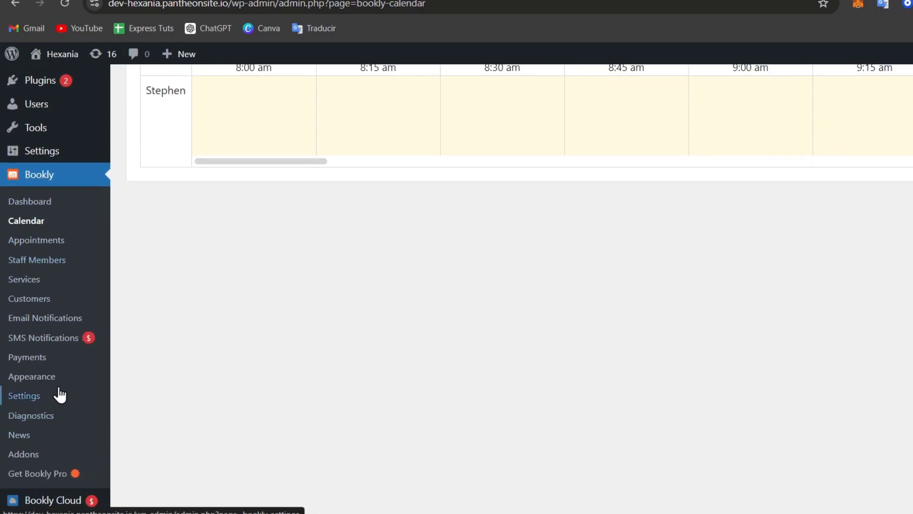
left_click(43, 358)
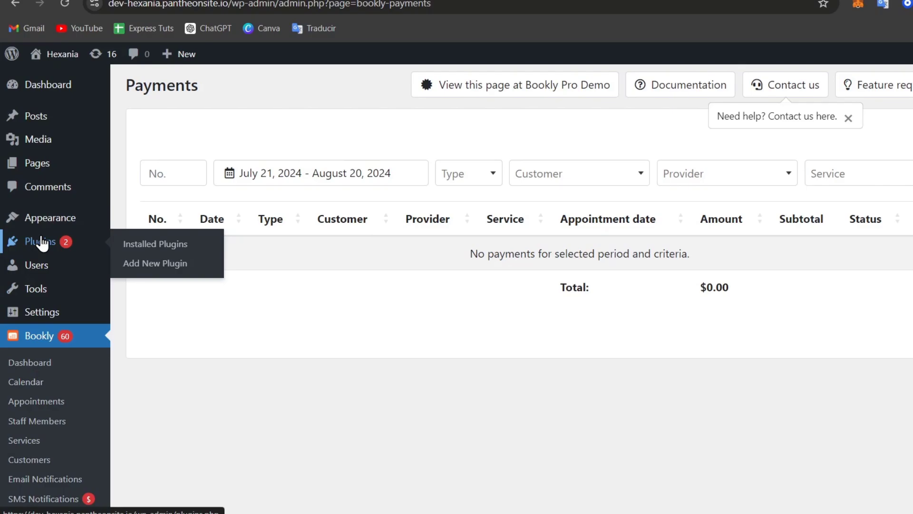
- Check the installed themes, then open the Hexania Services draft page for editing
left_click(70, 218)
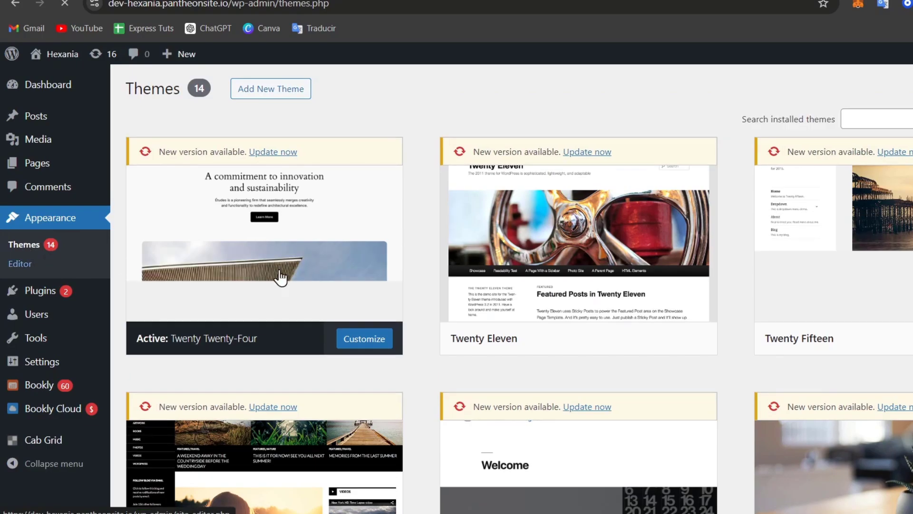
scroll(479, 285, "down", 6)
scroll(475, 284, "down", 10)
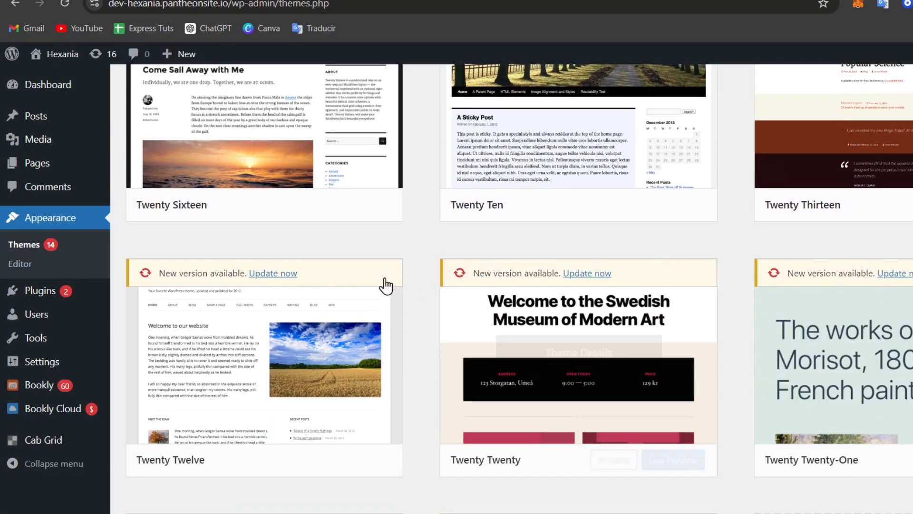
mouse_move(49, 170)
left_click(143, 167)
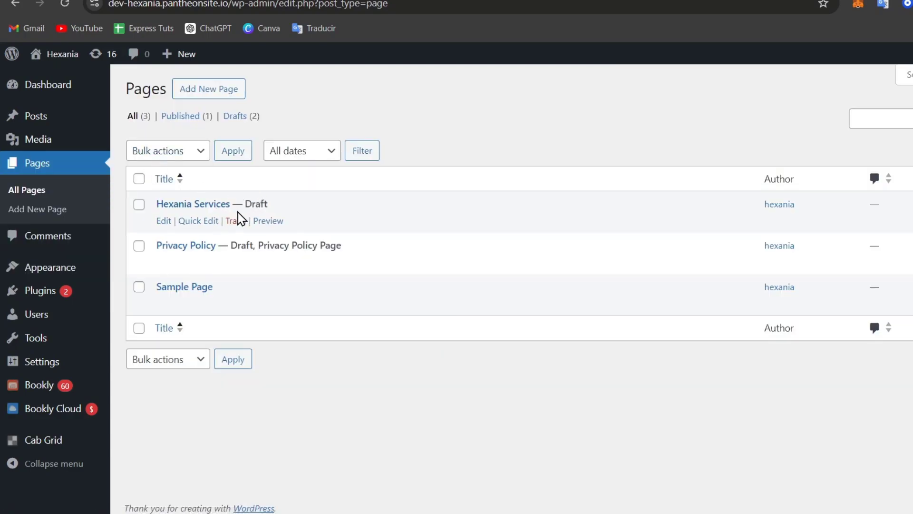
left_click(167, 221)
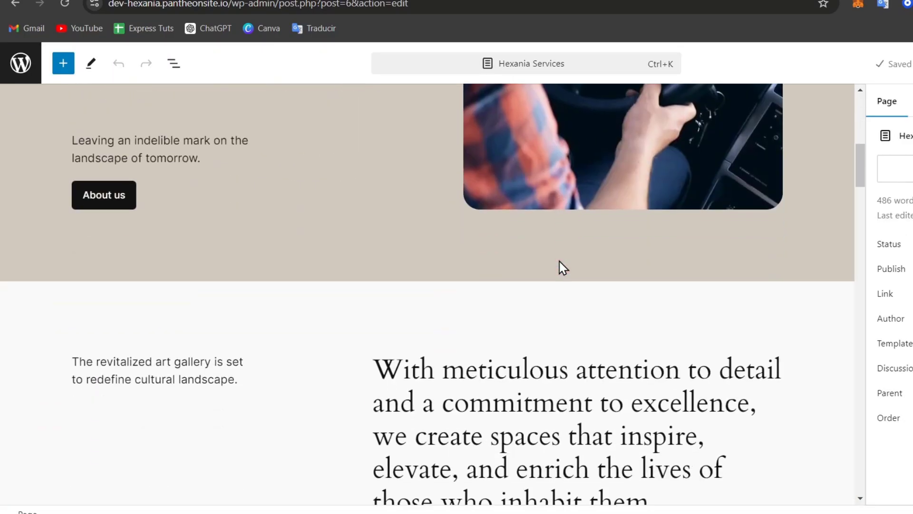
- Select the full-width section holding the companies content on the Hexania Services page
scroll(560, 266, "down", 15)
scroll(557, 265, "up", 12)
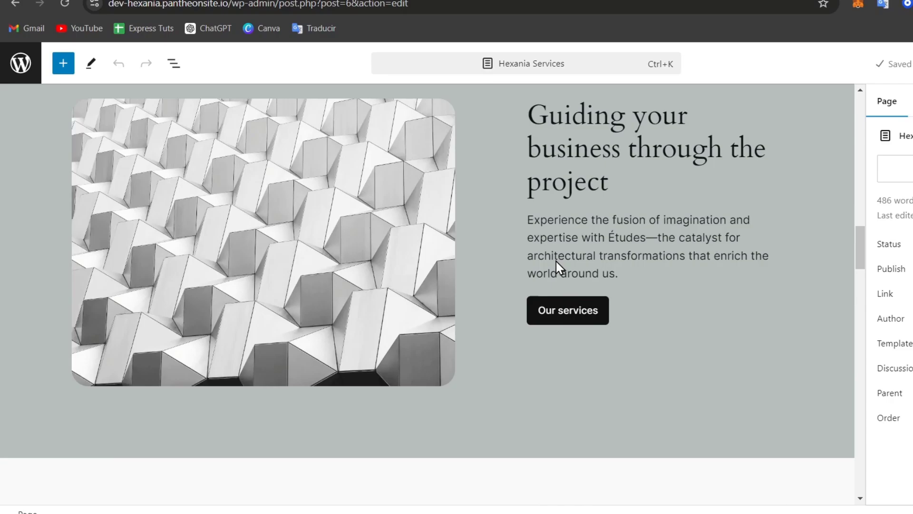
left_click(590, 321)
scroll(624, 355, "down", 3)
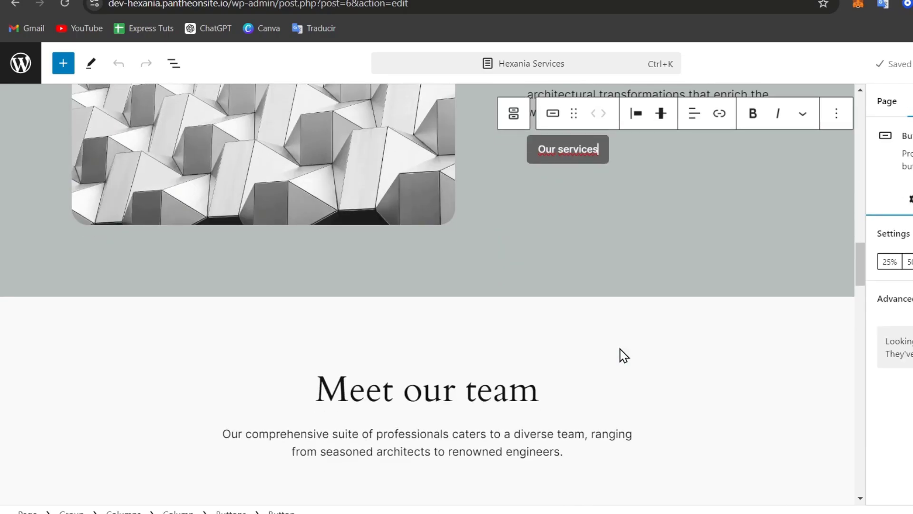
scroll(515, 308, "down", 12)
scroll(514, 310, "up", 5)
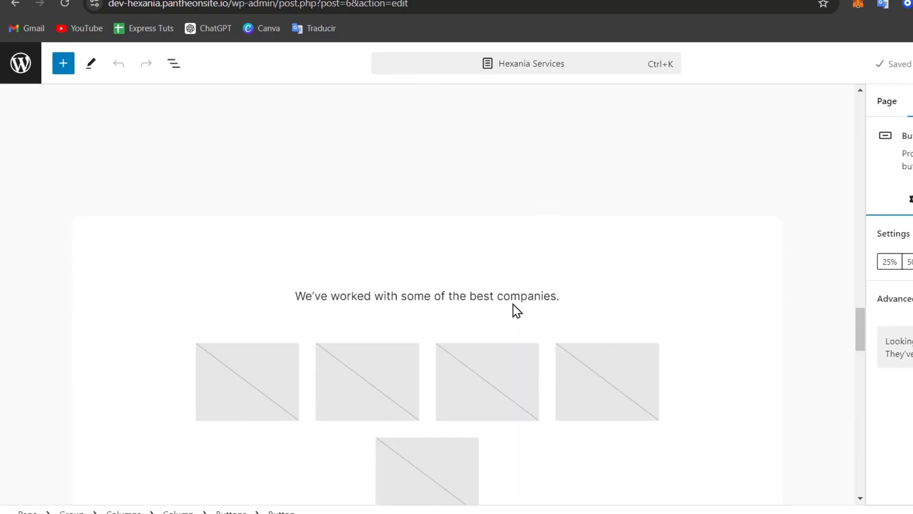
left_click(512, 296)
left_click(522, 224)
left_click(515, 192)
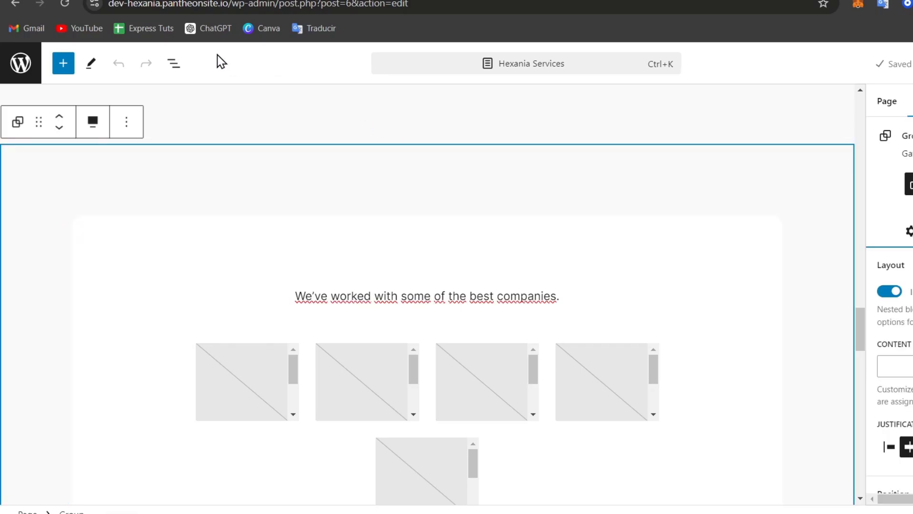
- Insert the Bookly - Booking form block below the team members grid
left_click(63, 63)
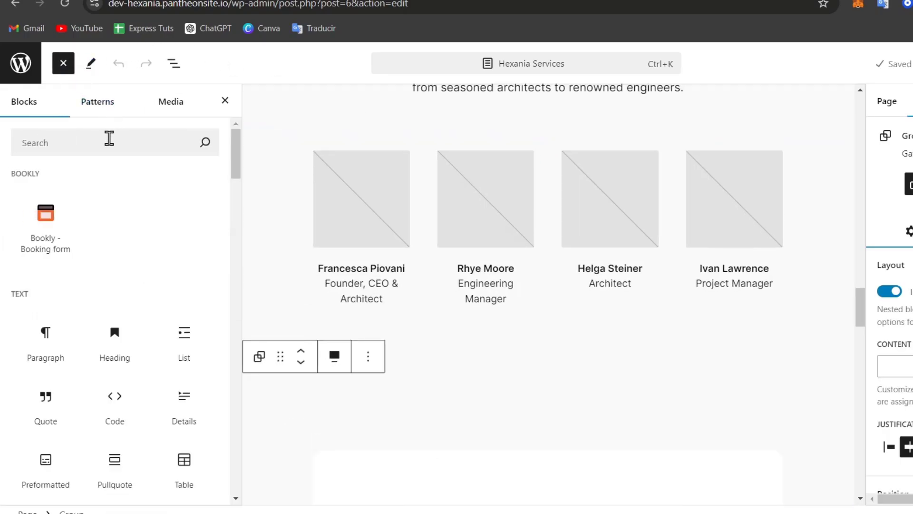
mouse_move(59, 213)
left_click_drag(58, 213, 547, 345)
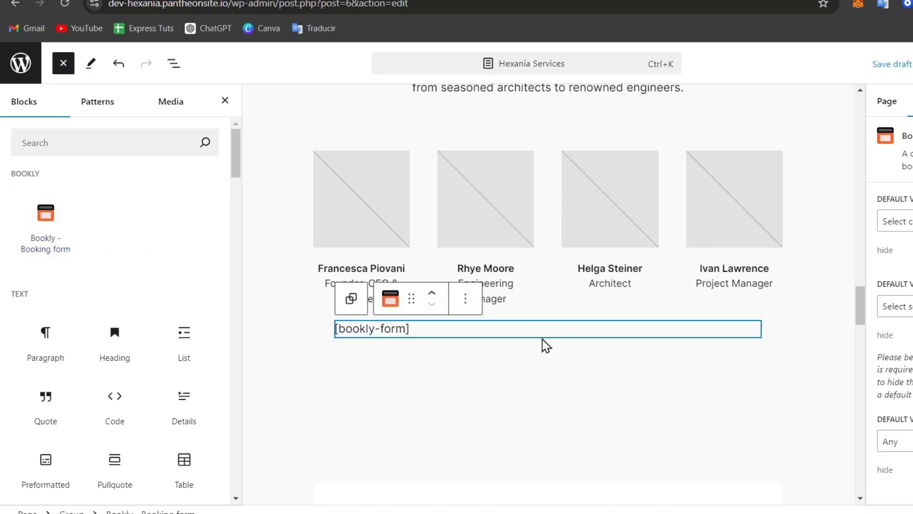
left_click(458, 366)
left_click(420, 331)
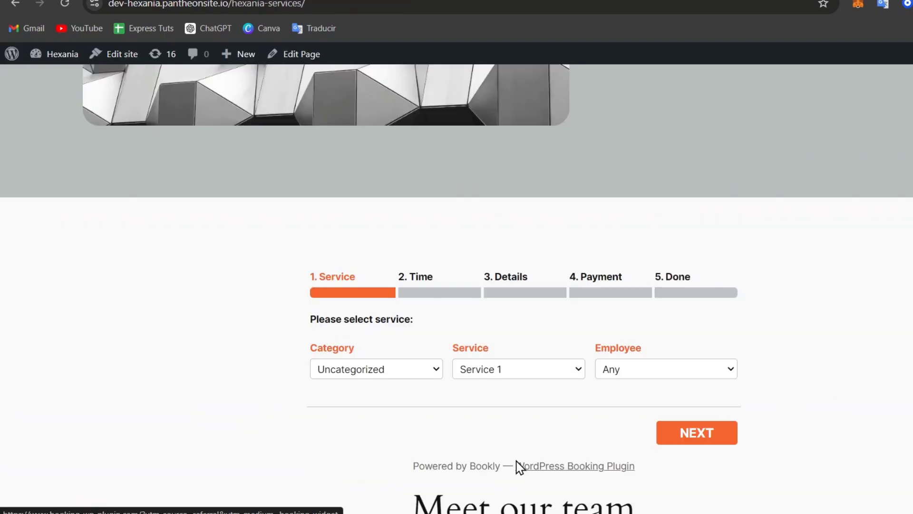
- On the live form, choose category Uncategorized, Service 1 and the staff member as employee
scroll(516, 465, "down", 3)
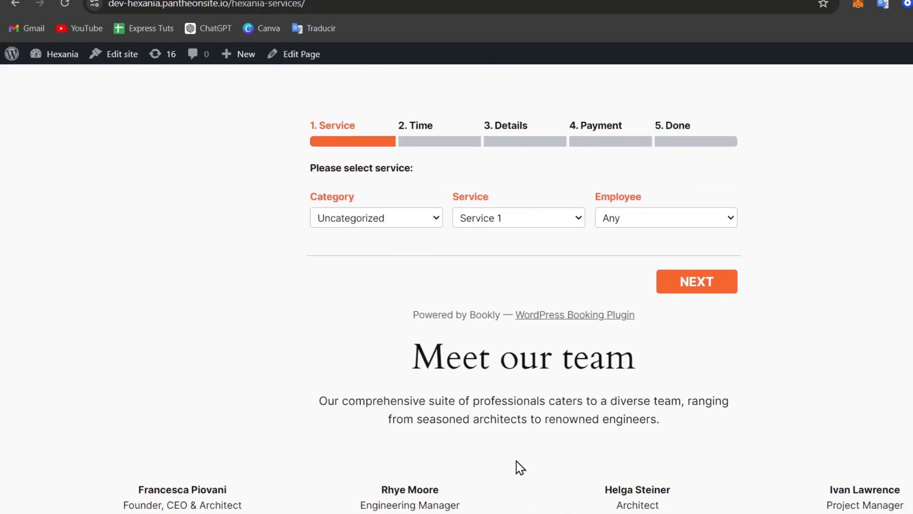
scroll(519, 467, "up", 6)
scroll(520, 468, "down", 5)
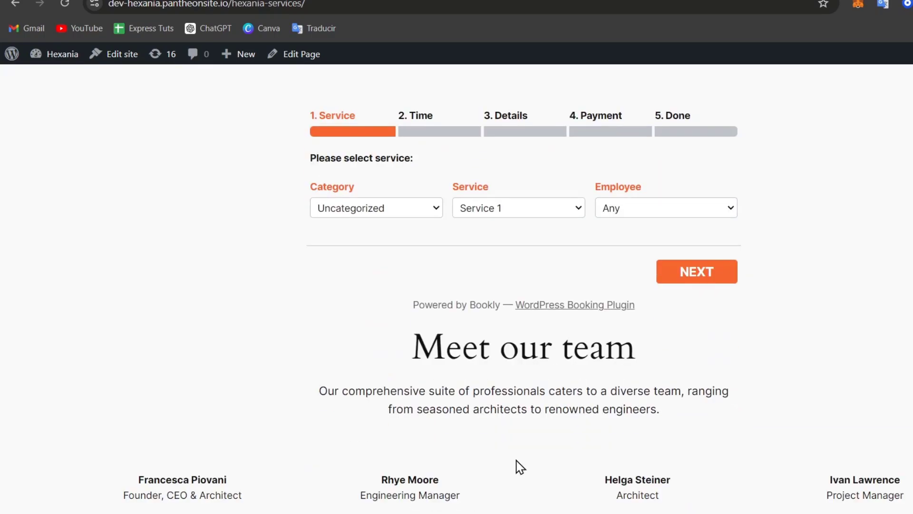
scroll(494, 368, "up", 3)
left_click(408, 369)
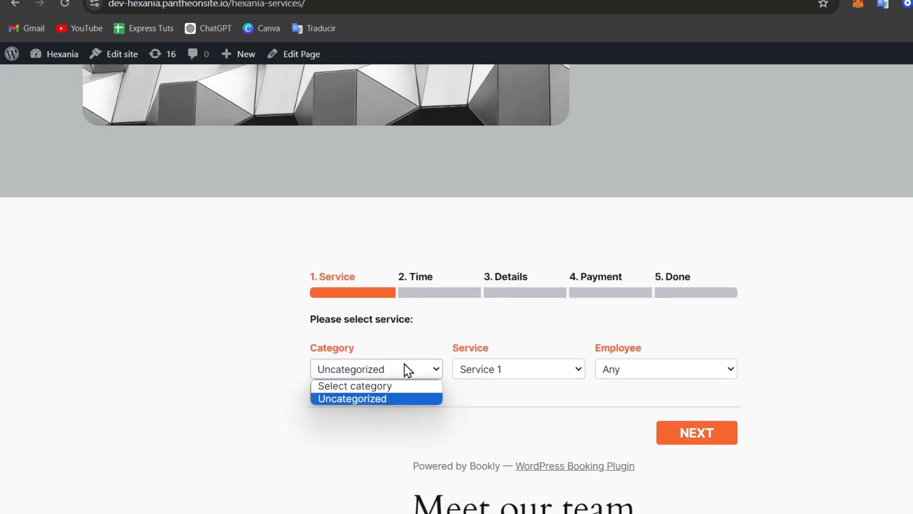
left_click(399, 403)
left_click(484, 372)
left_click(569, 362)
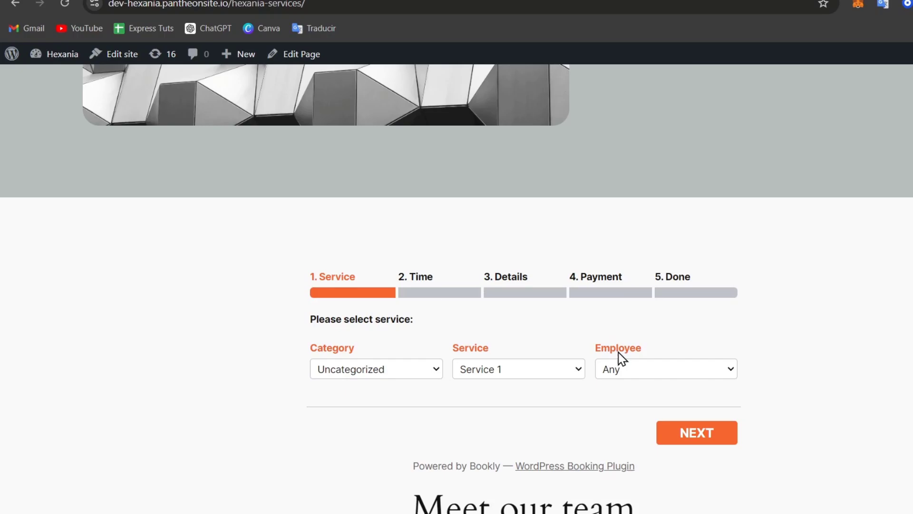
left_click(621, 362)
left_click(662, 399)
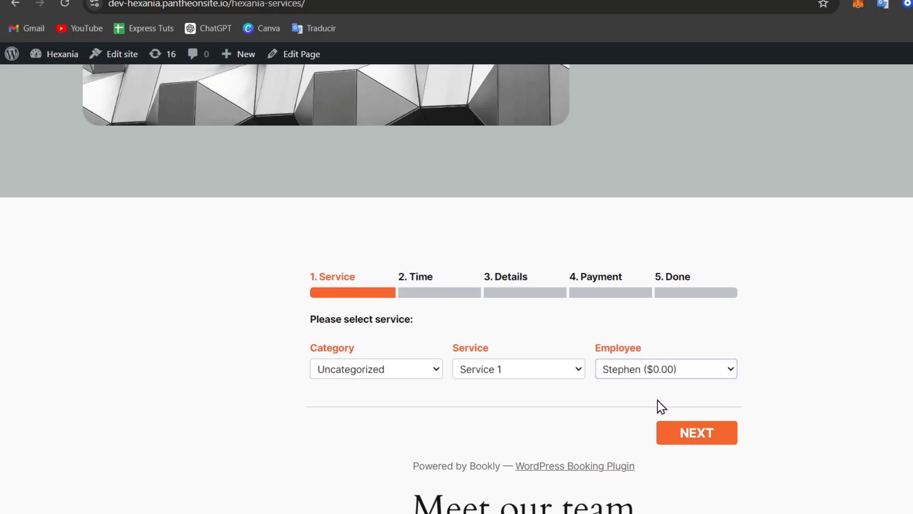
- Book the 11:00 am slot and review the Full name, Phone and Notes detail fields
left_click(732, 441)
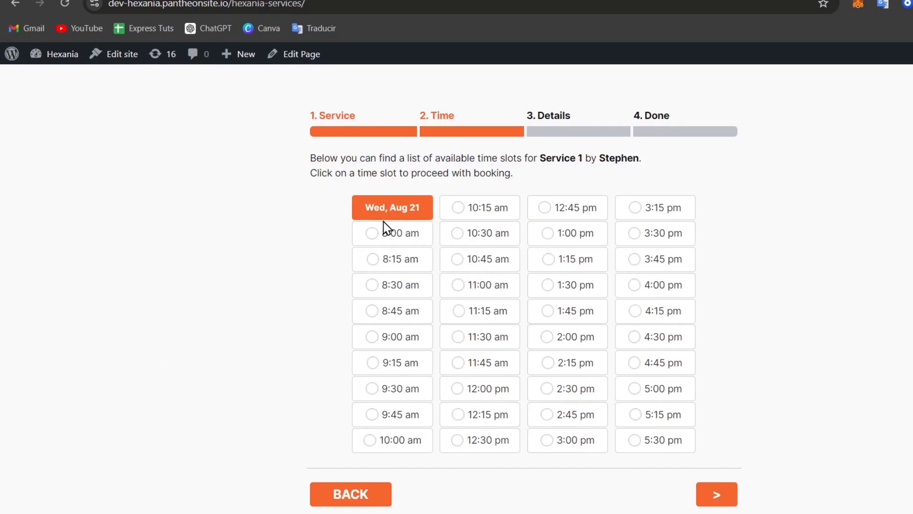
left_click(471, 290)
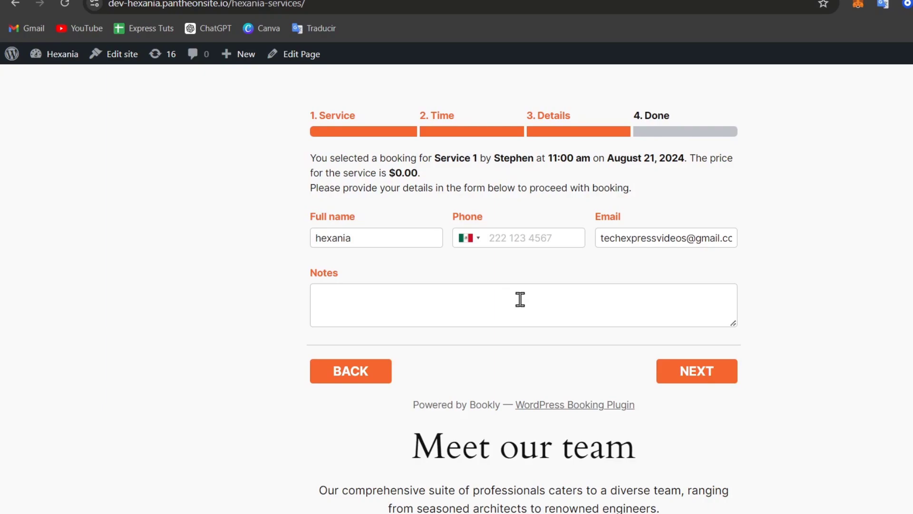
double_click(408, 239)
left_click(518, 232)
left_click(516, 316)
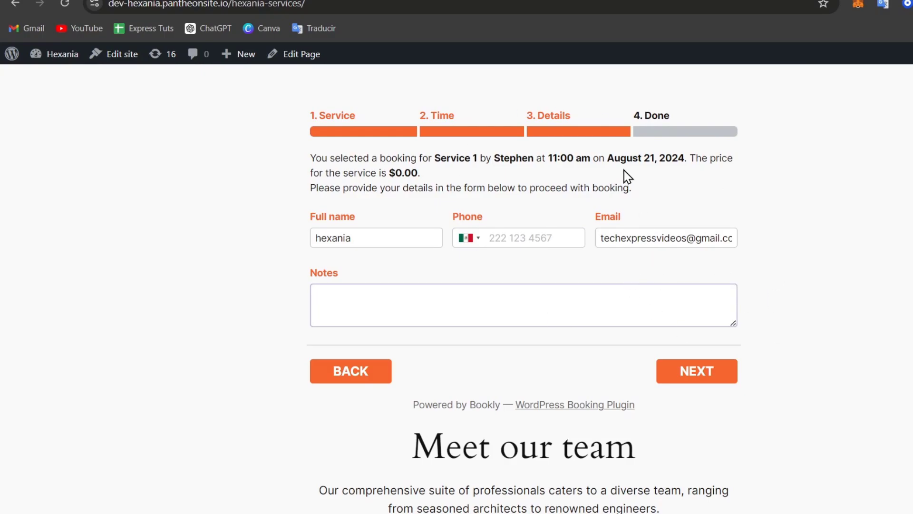
scroll(636, 232, "down", 6)
scroll(636, 232, "up", 3)
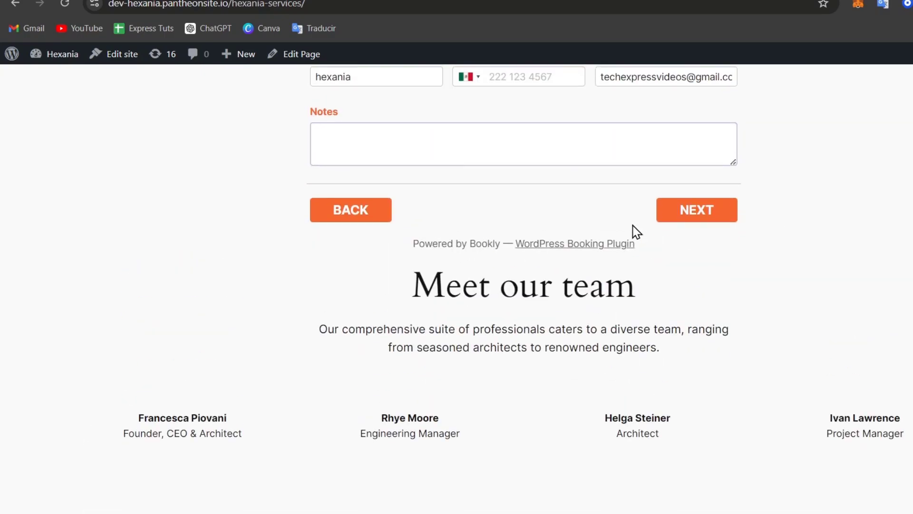
scroll(633, 225, "up", 20)
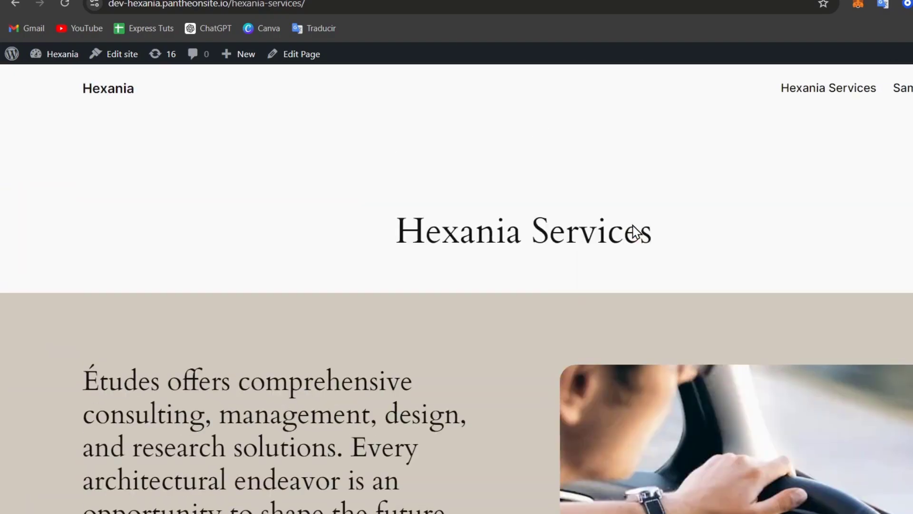
scroll(633, 226, "down", 5)
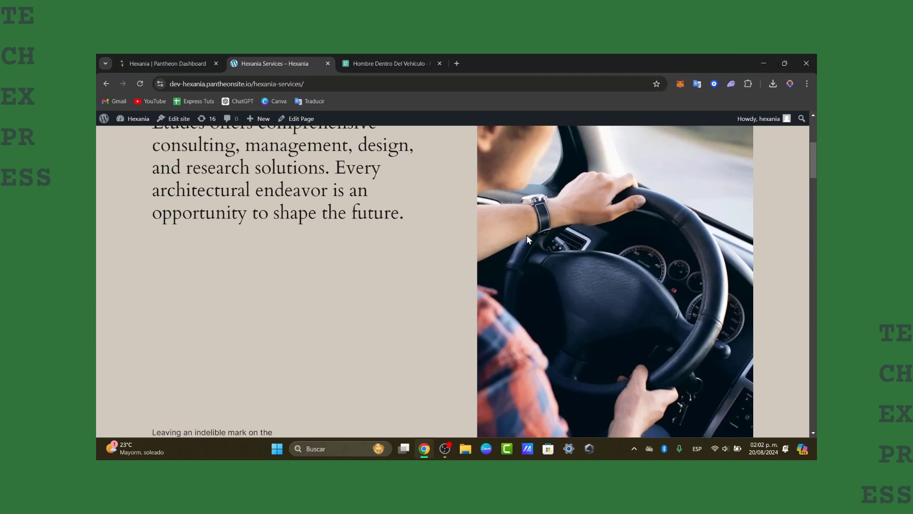
scroll(527, 235, "up", 5)
scroll(527, 235, "down", 8)
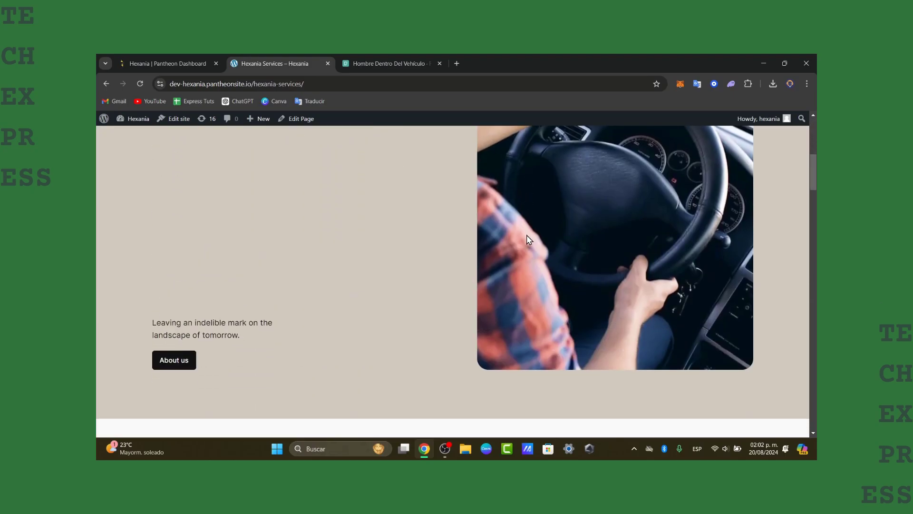